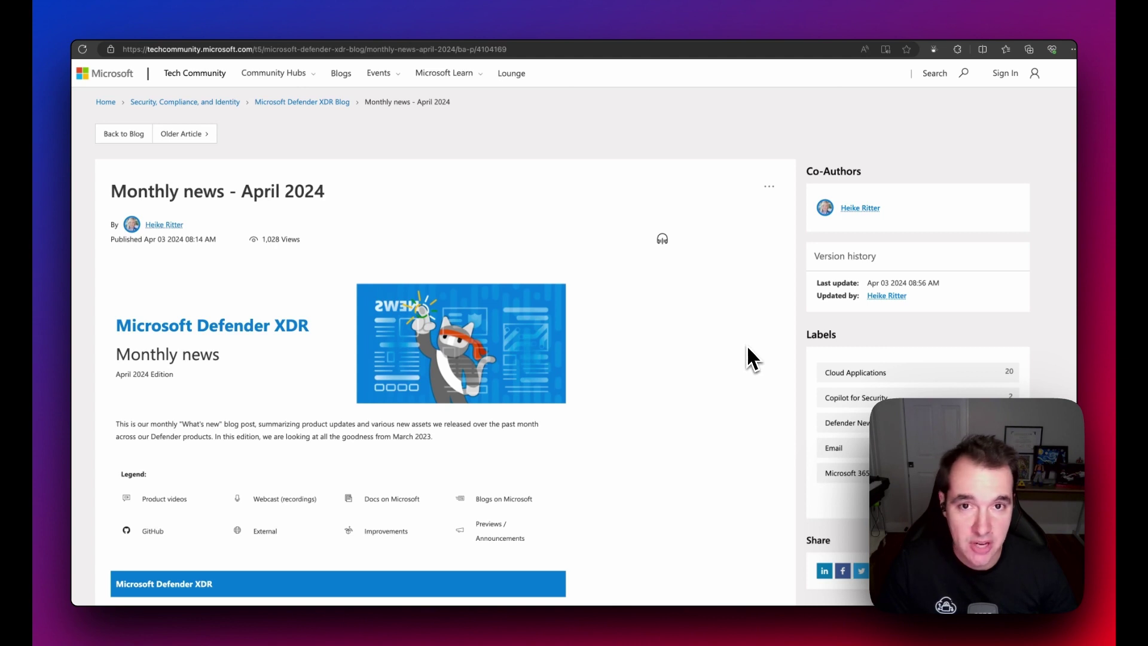
Step: Scroll to the Copilot section, highlighting its GA announcement and the 'Export incident data to PDF' link
scroll(747, 345, down, 2)
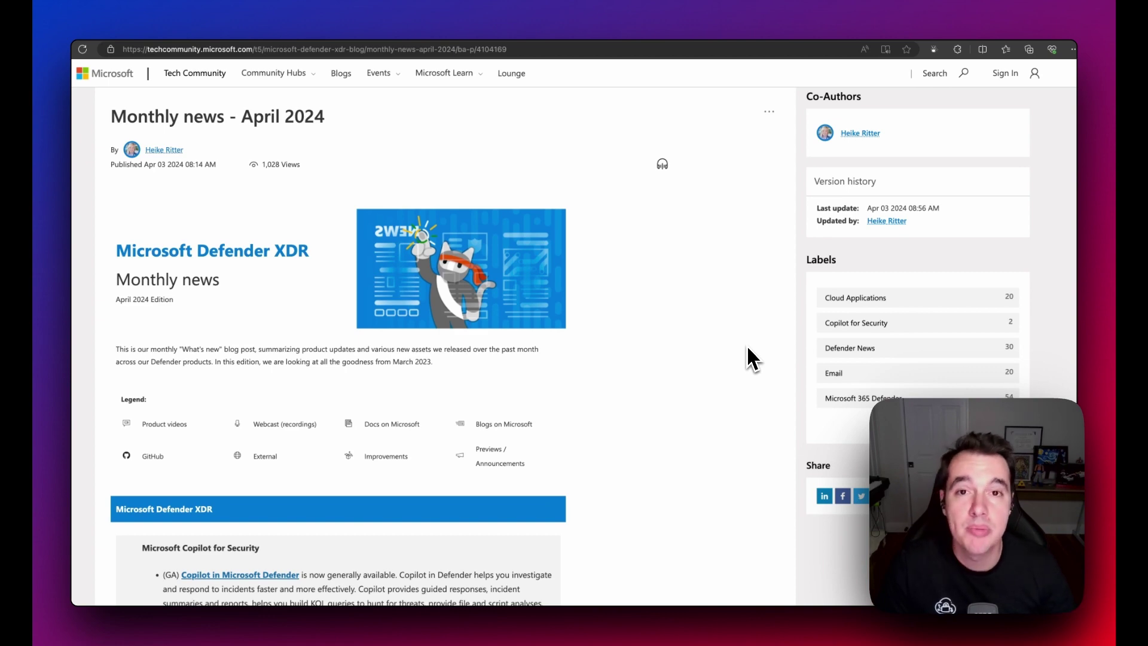
scroll(748, 350, down, 10)
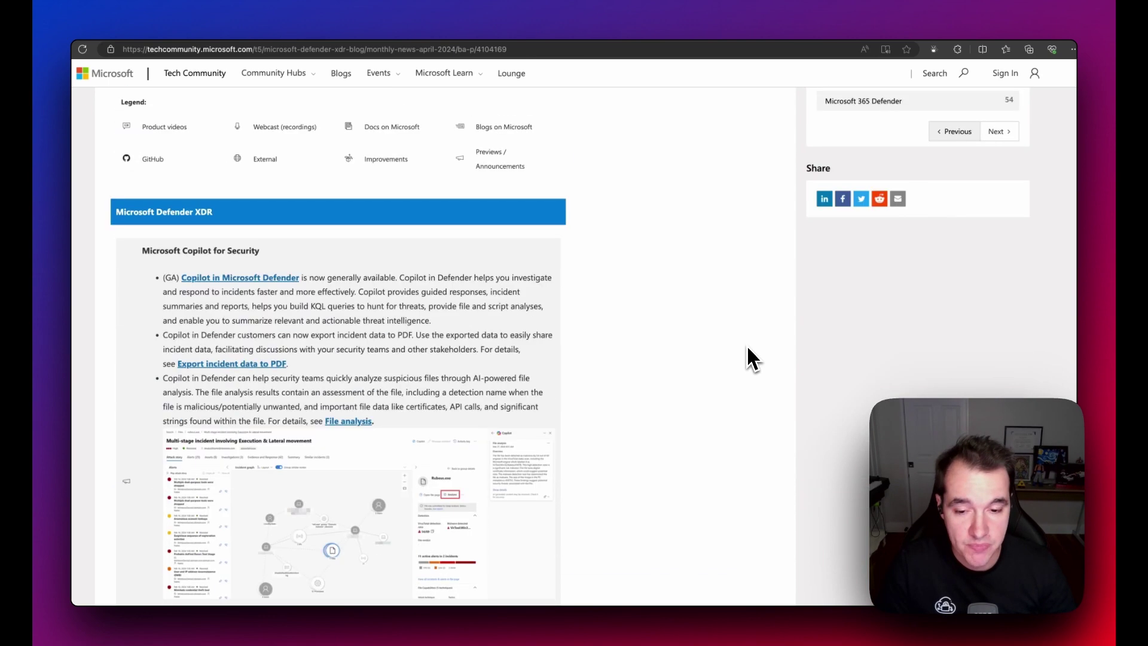
scroll(748, 350, down, 2)
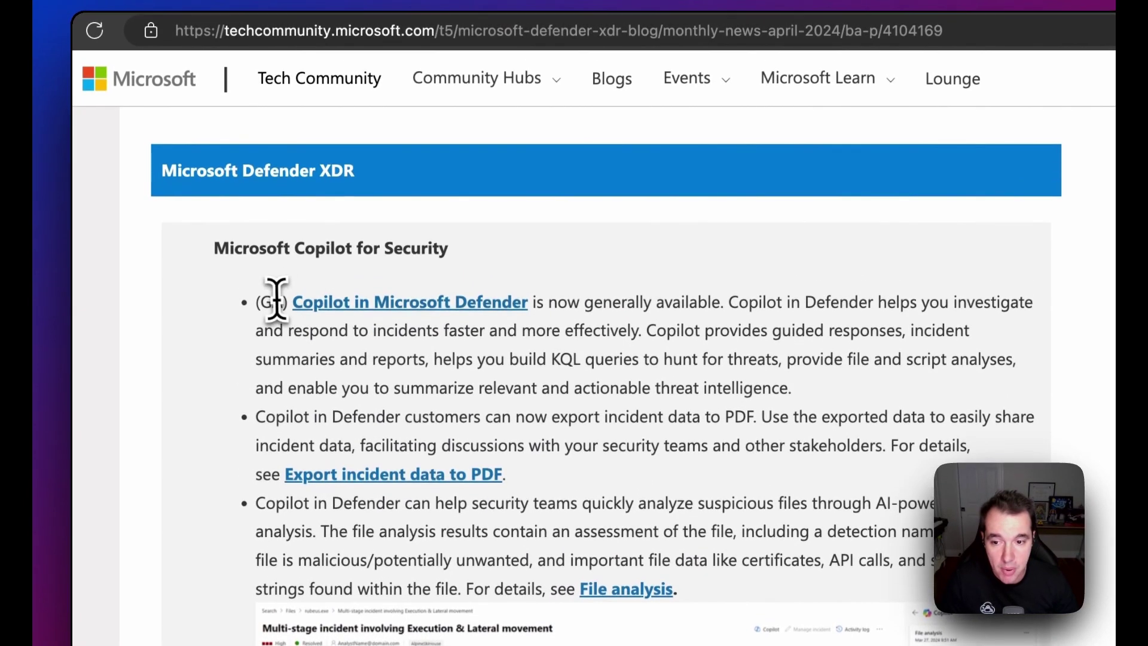
drag(273, 279, 799, 390)
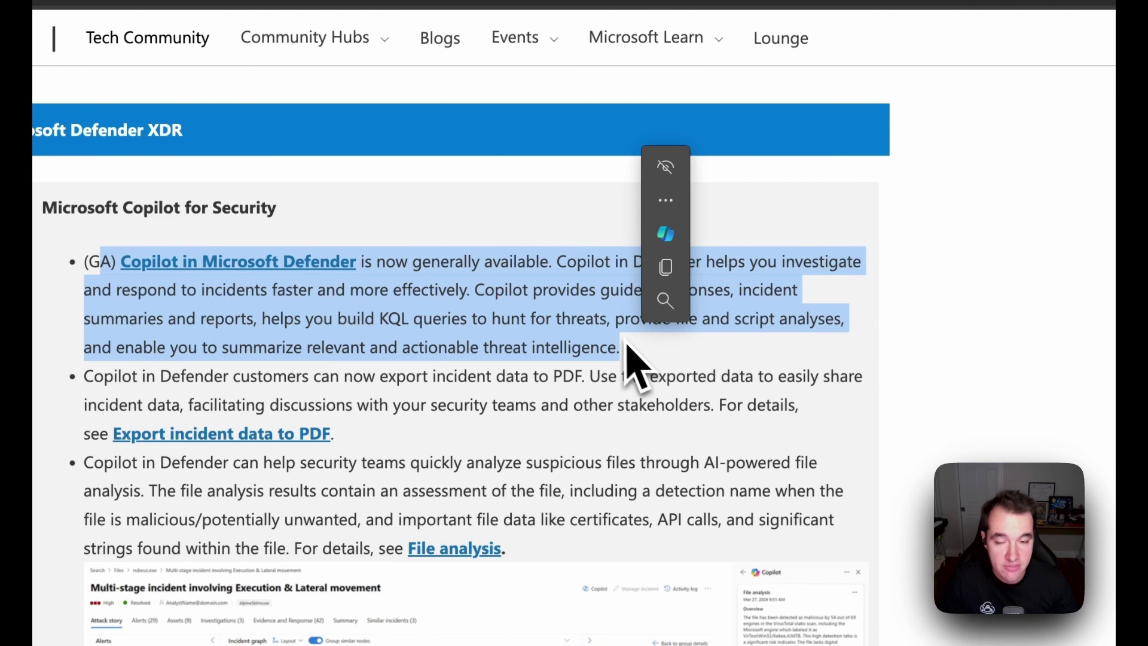
click(557, 338)
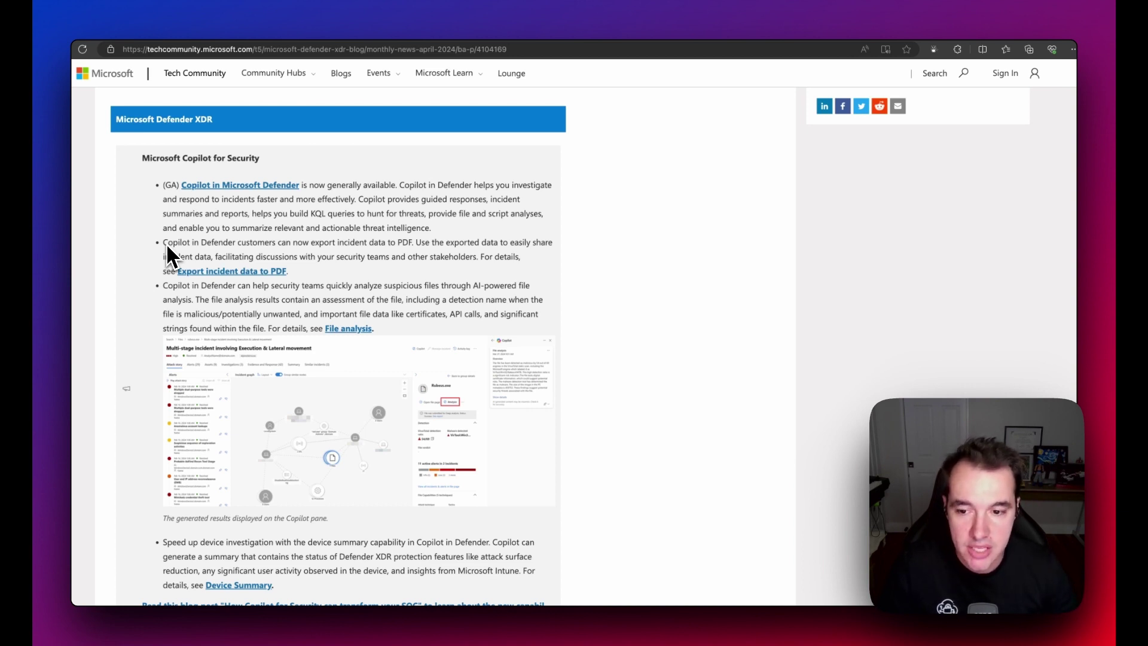
drag(284, 275, 176, 275)
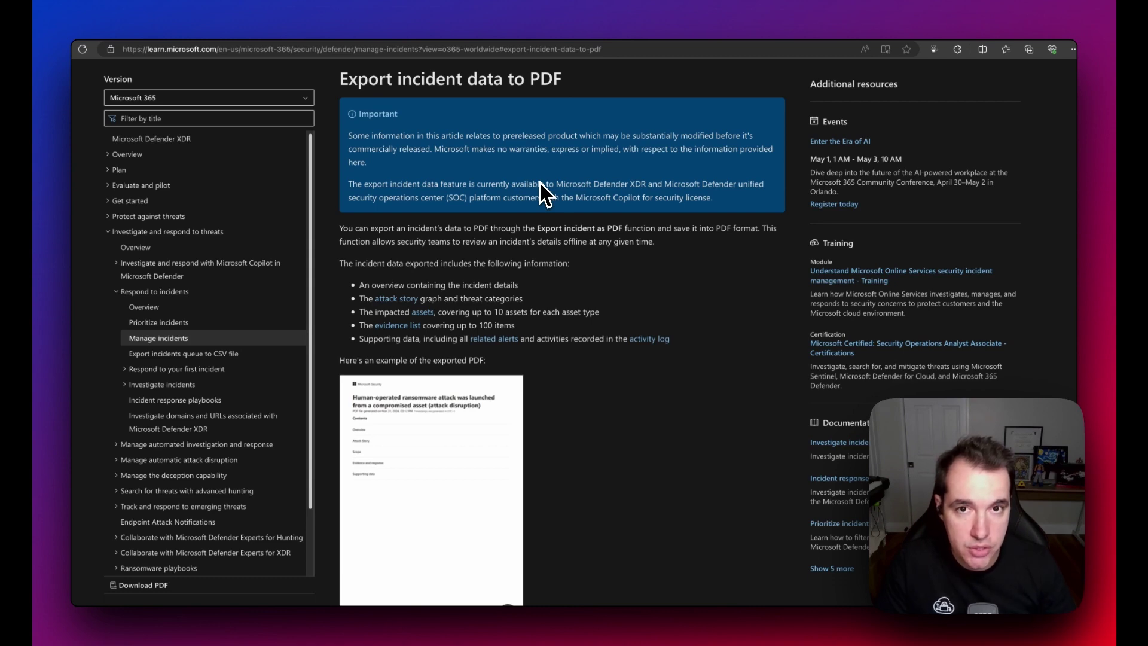
Step: Scroll the Learn article down to the 'To generate the PDF' instructions and highlight them
scroll(608, 257, down, 6)
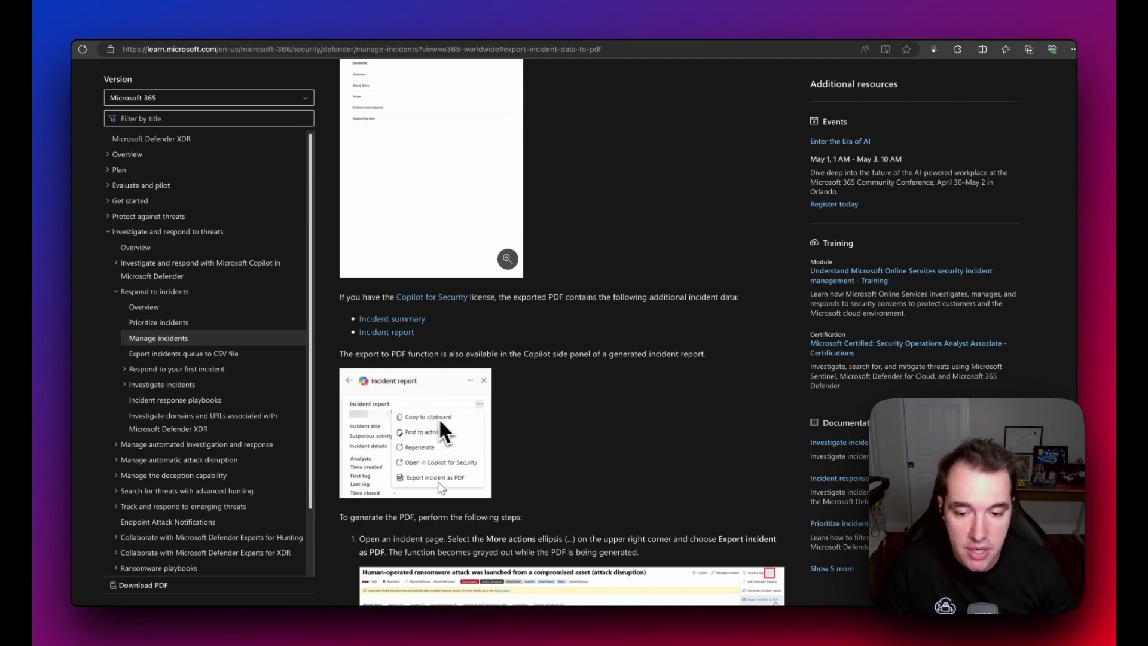
scroll(440, 486, down, 1)
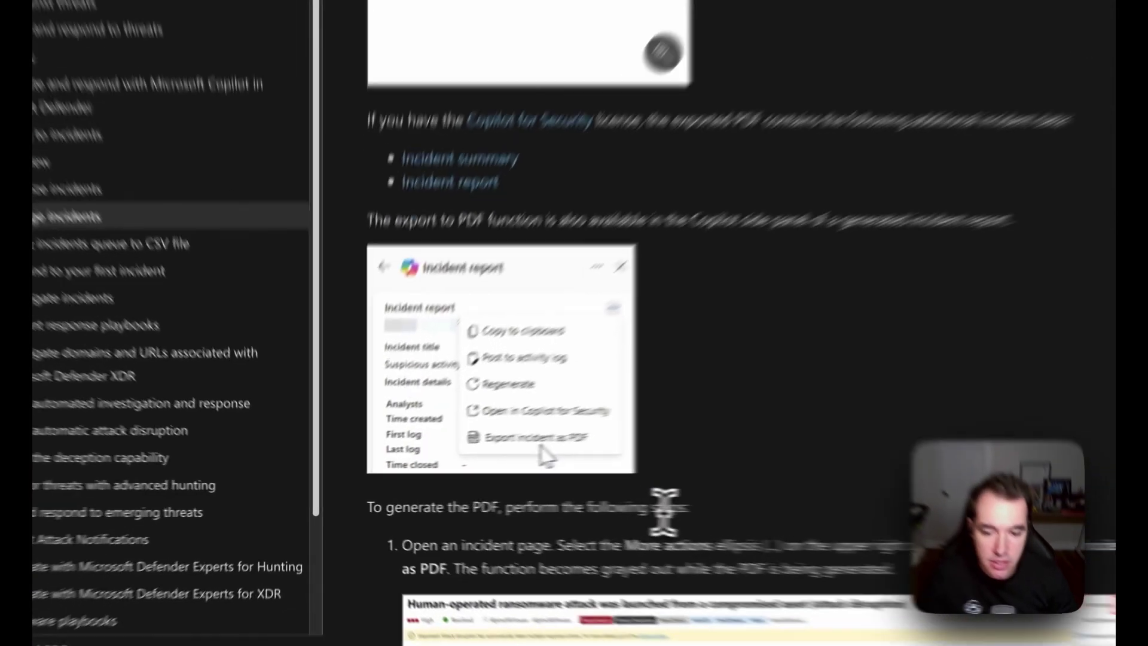
drag(518, 503, 351, 386)
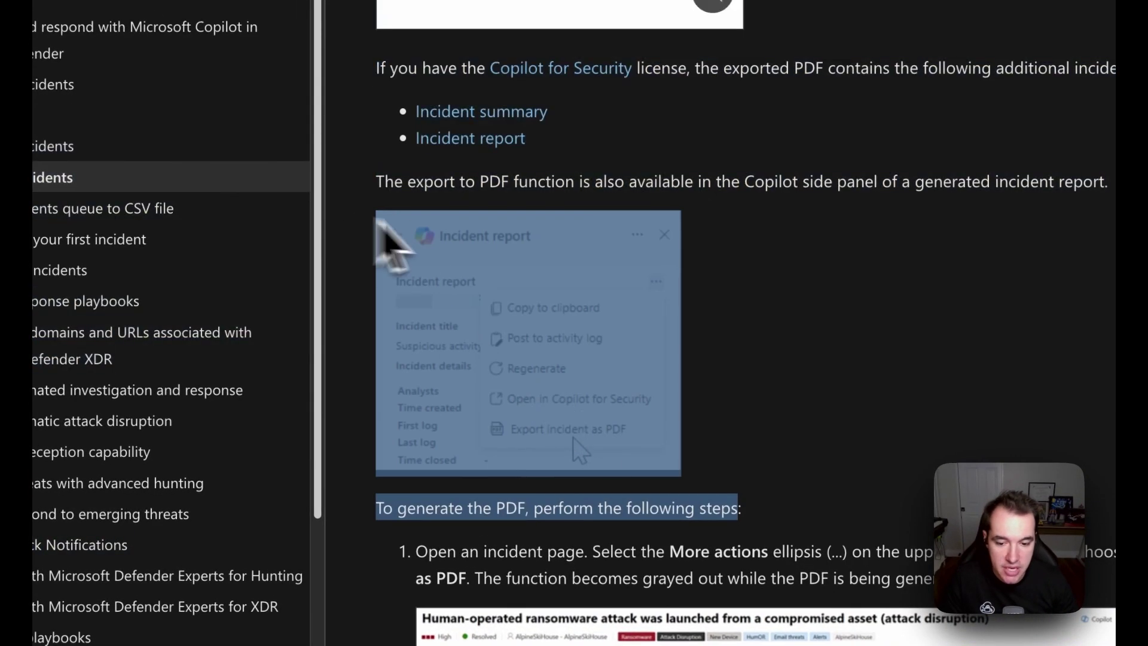
click(808, 397)
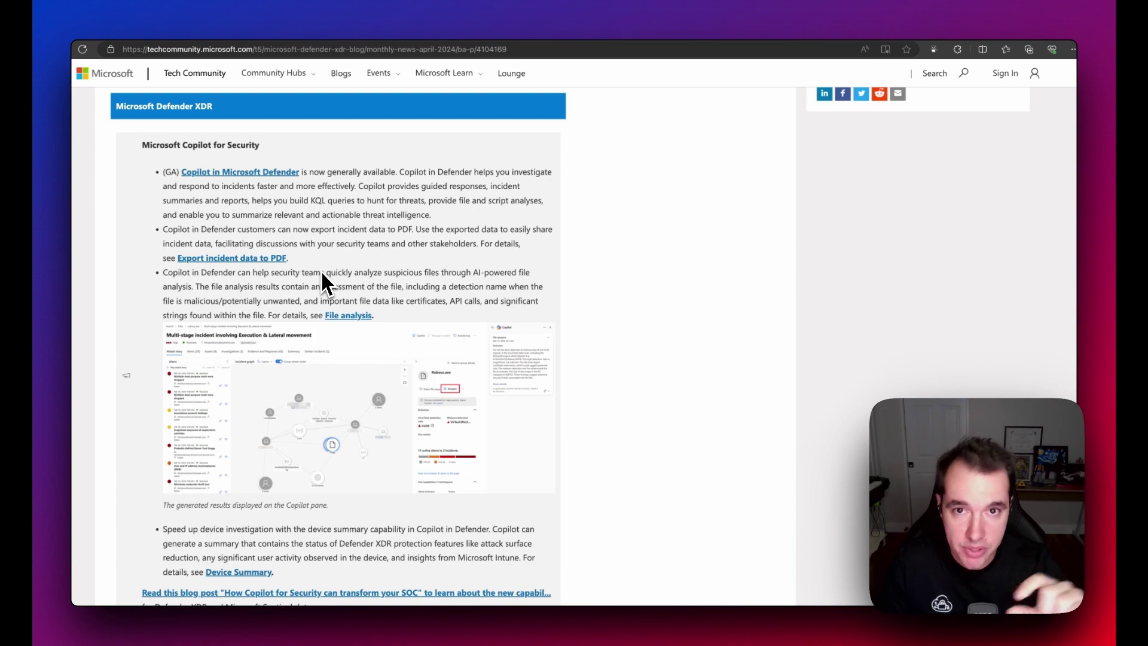
Step: Scroll through the multi-stage Initial access & Execution incident's Attack story
scroll(322, 273, down, 1)
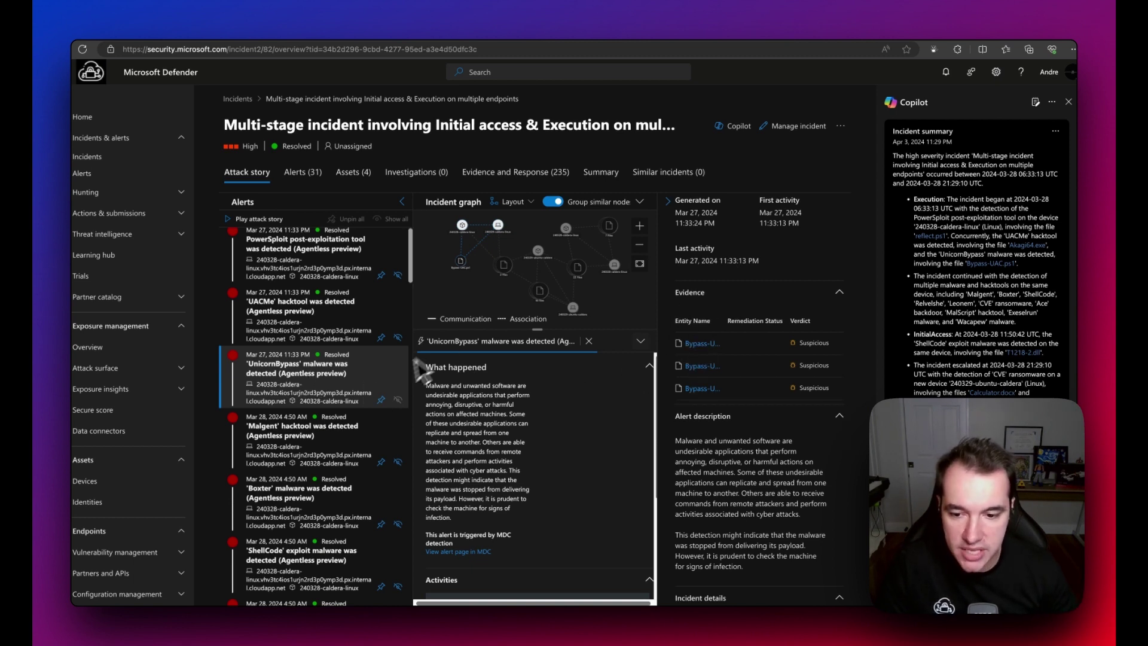
Step: Have Copilot analyze the Bypass-UAC.ps1 evidence file, then highlight the device summary news item
click(703, 344)
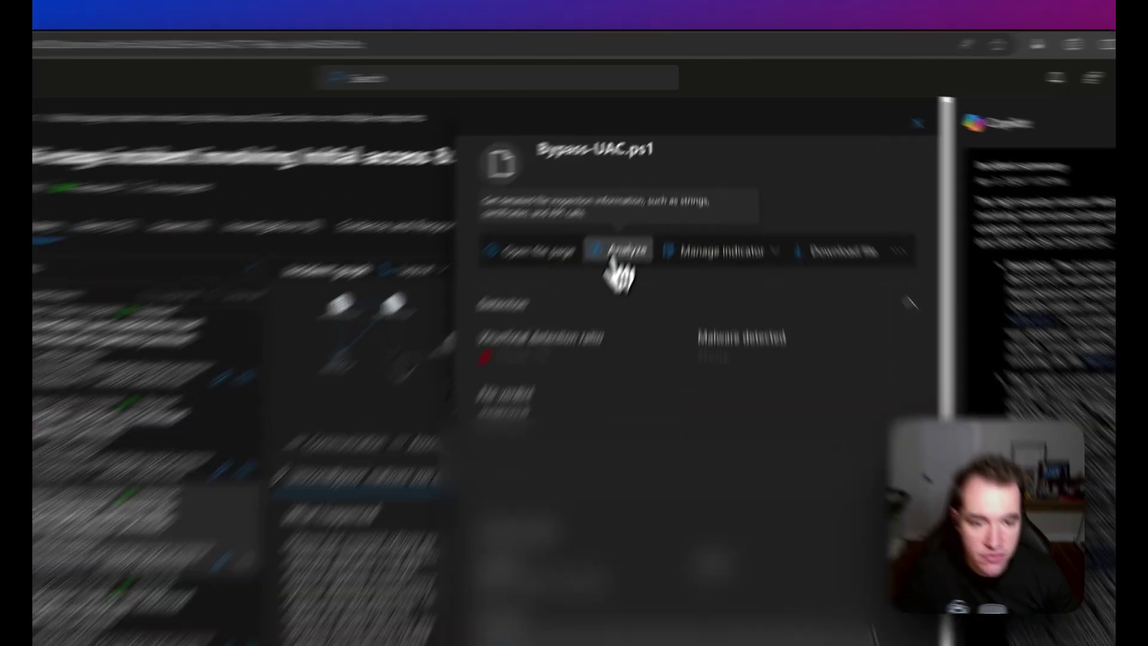
click(646, 194)
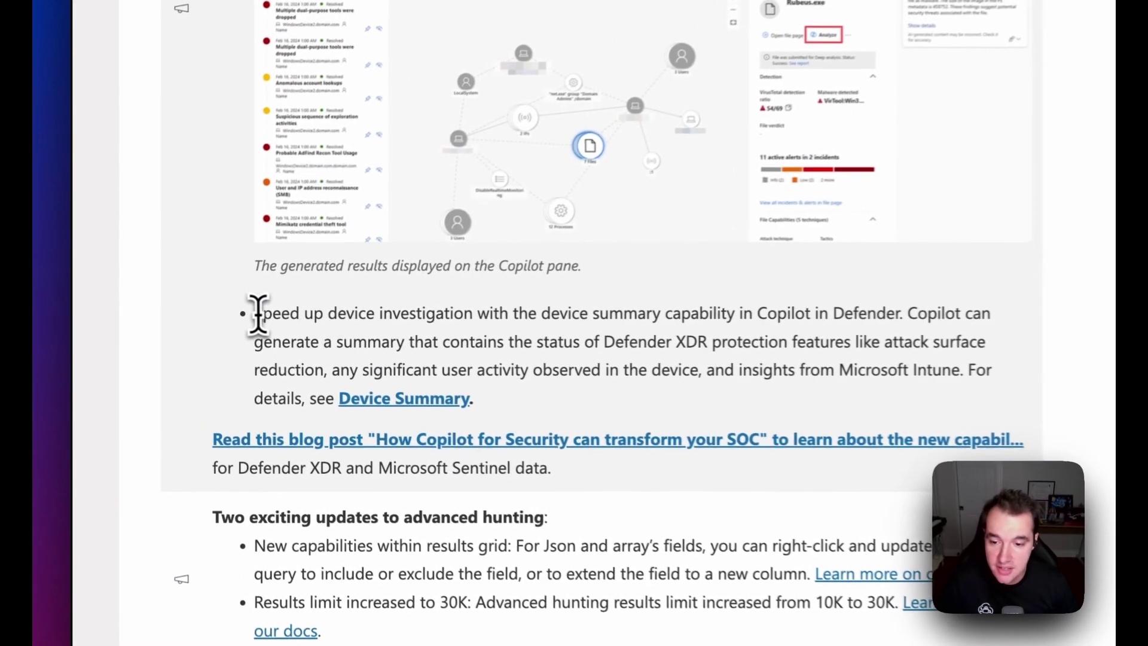
drag(163, 305, 303, 360)
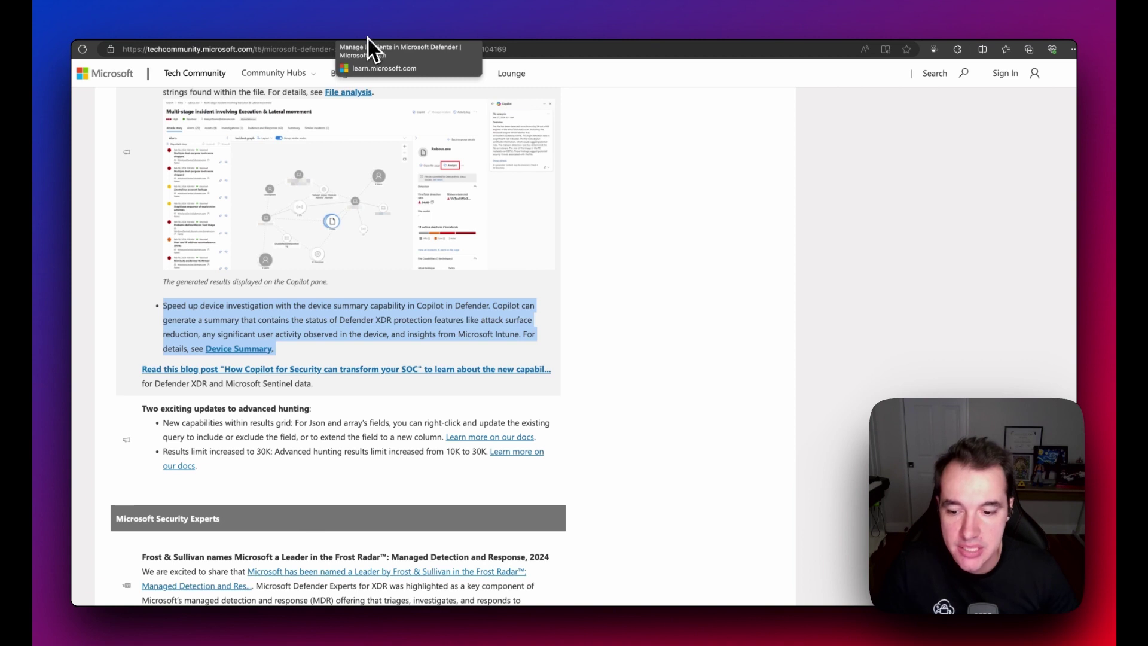
Step: Open the Device Summary documentation, then return to the Advanced hunting query results
click(238, 349)
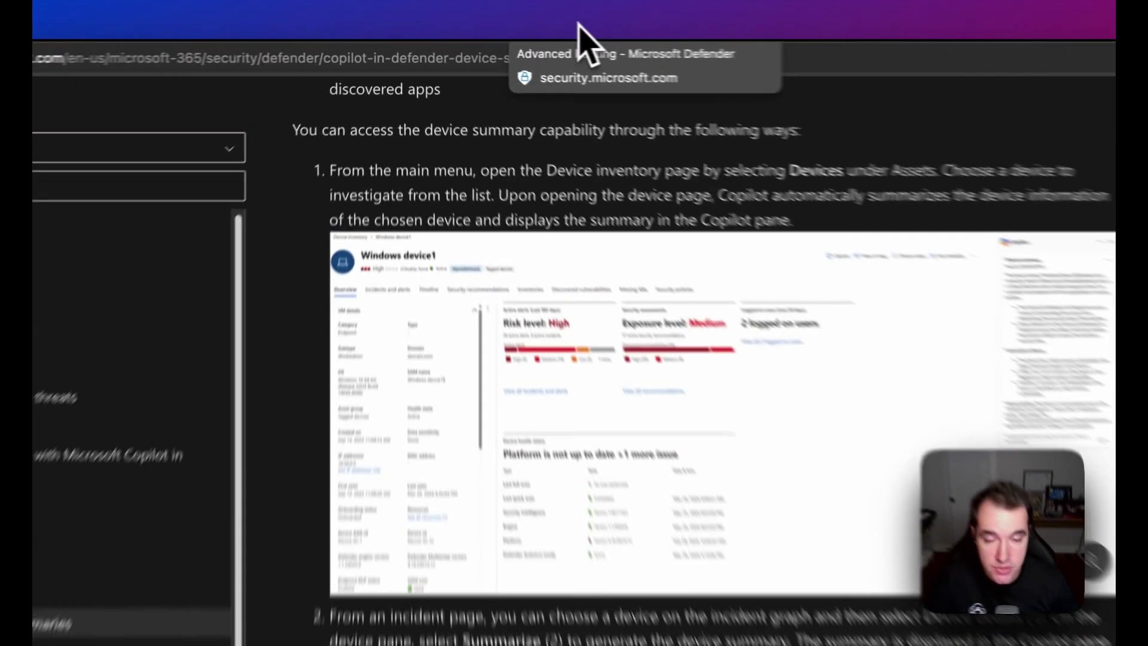
click(458, 43)
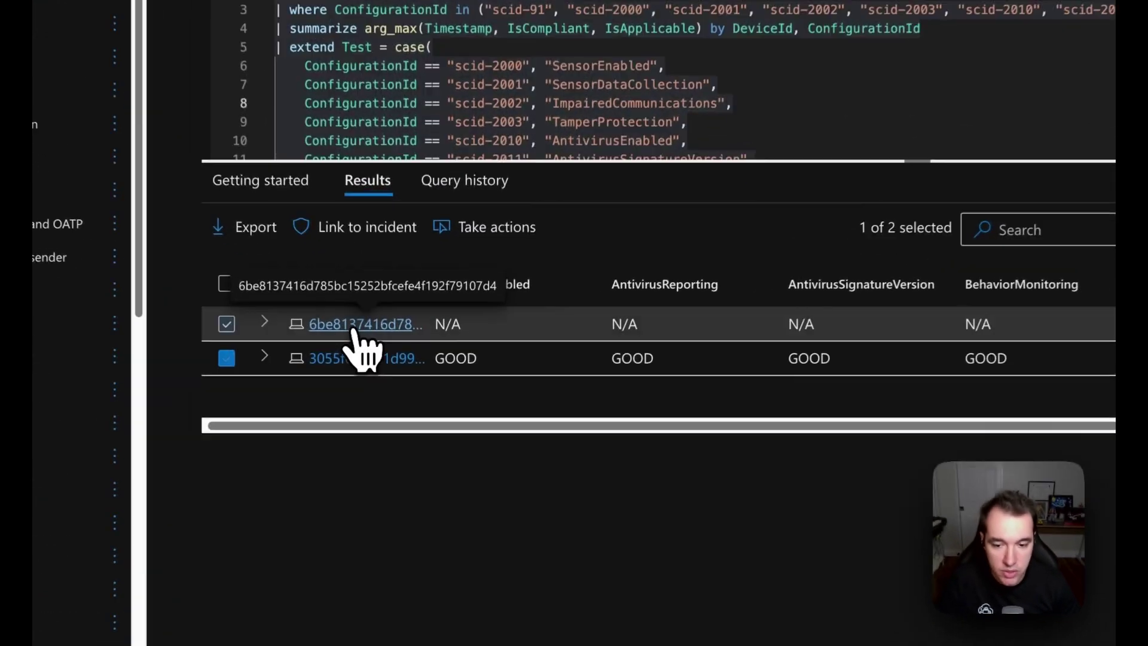
Step: Generate a Copilot summary for device 240329-ubuntu-caldera and highlight the summary text
click(407, 374)
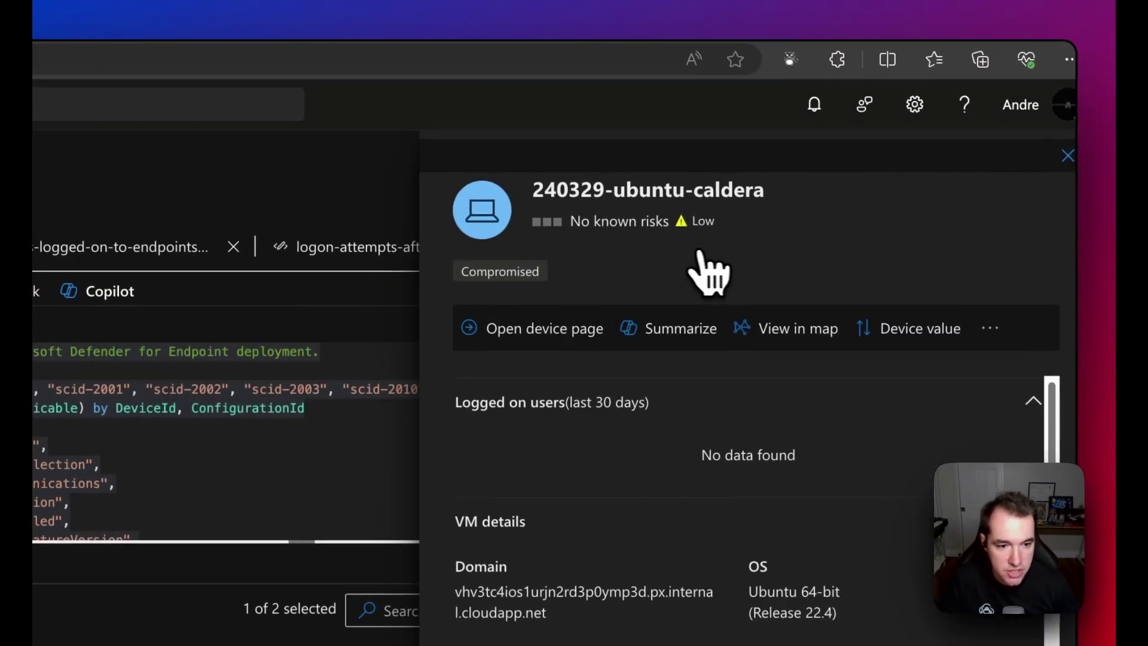
click(680, 342)
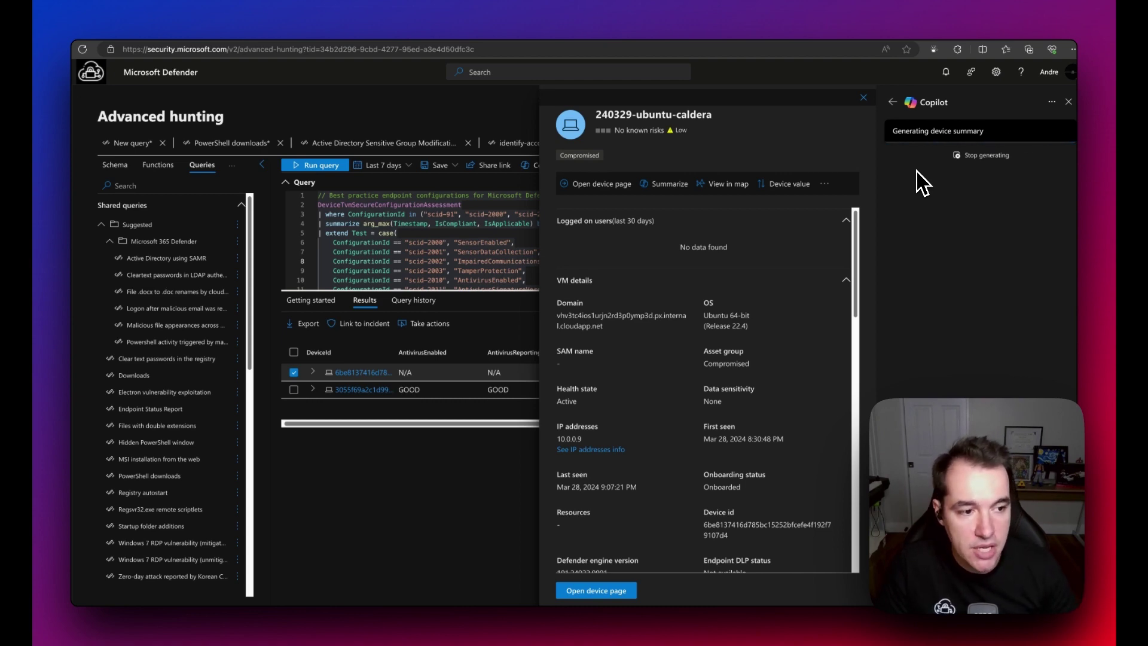
drag(894, 157, 983, 244)
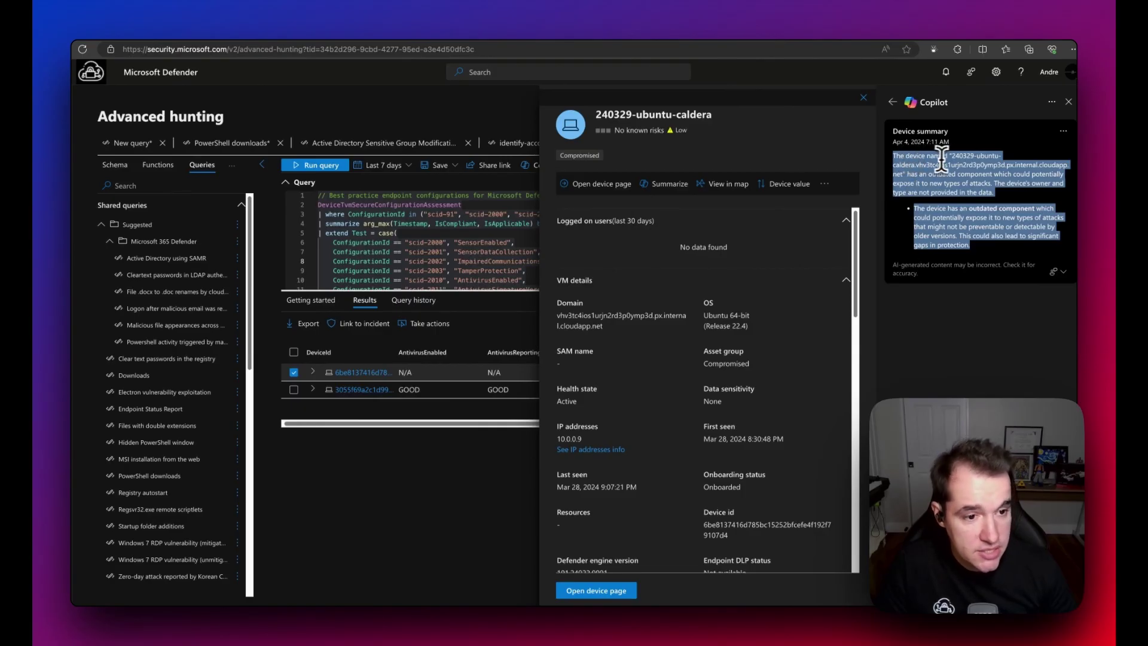
click(910, 173)
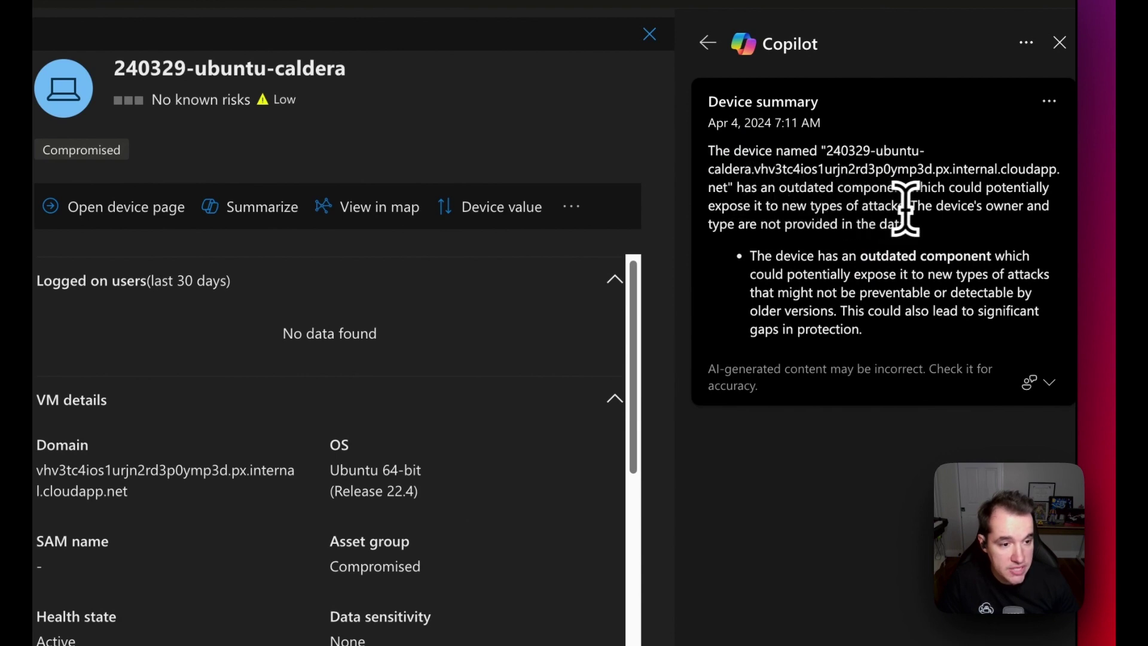
Step: Highlight the summary's outdated-component warning and its full bullet
drag(909, 206, 740, 190)
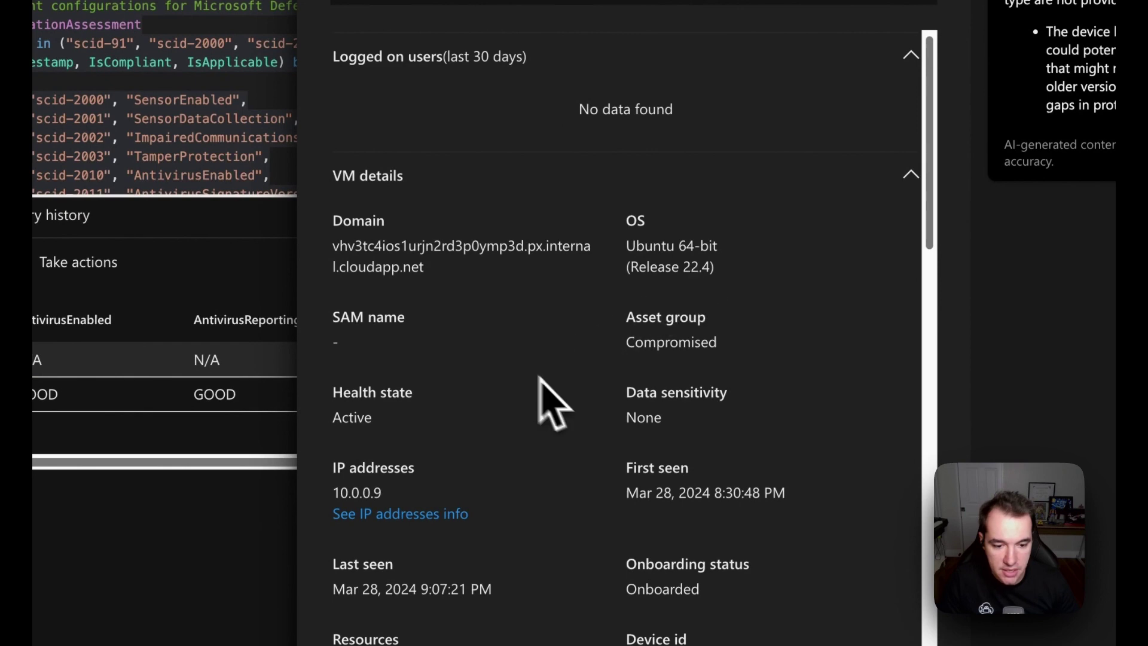
scroll(615, 371, down, 7)
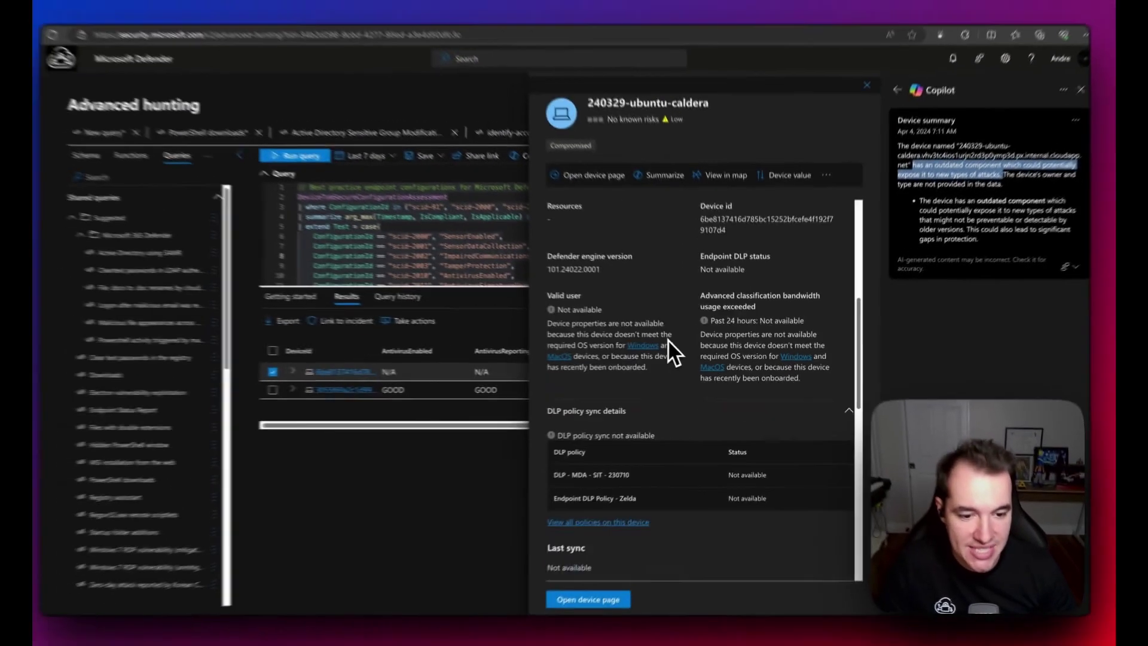
scroll(555, 296, down, 5)
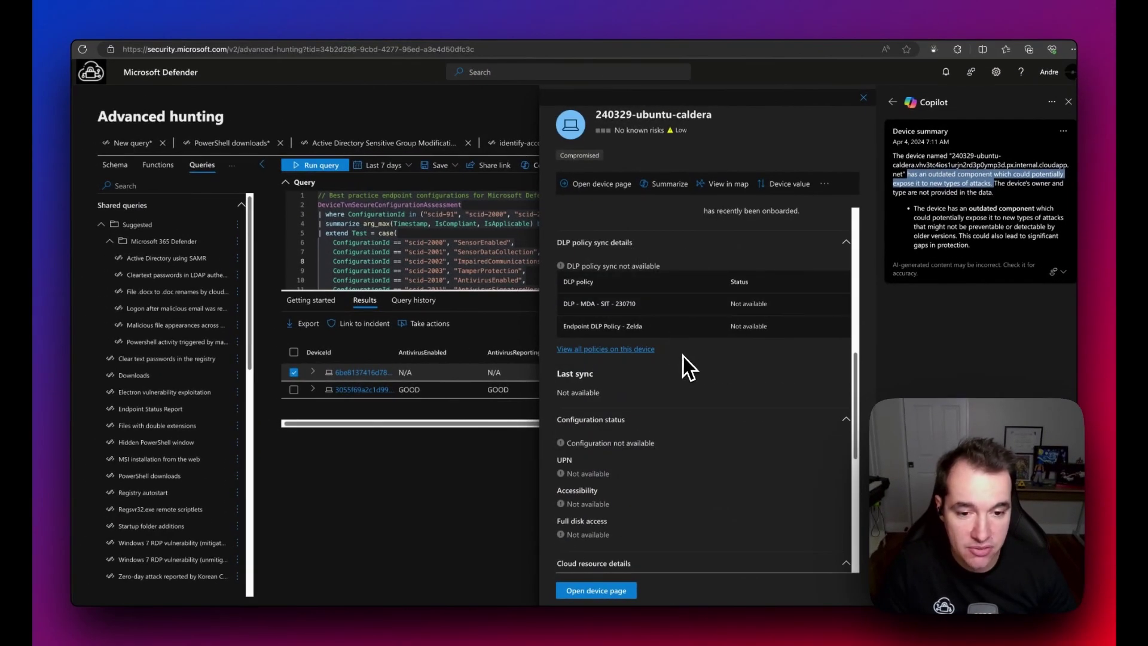
scroll(683, 357, up, 10)
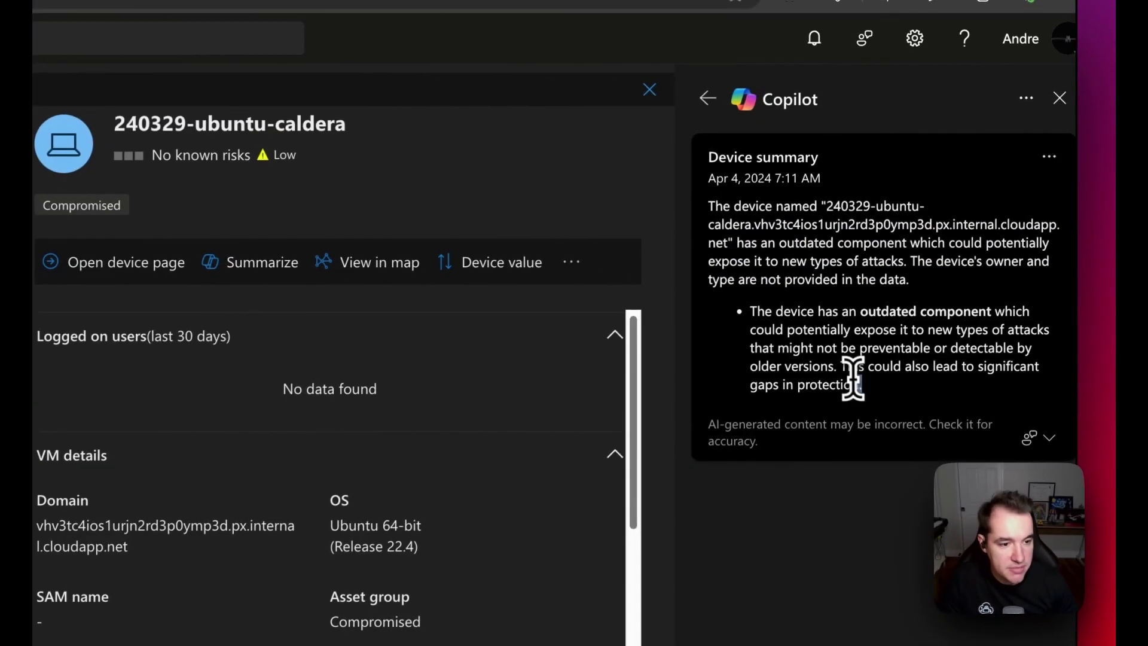
drag(970, 245, 931, 215)
drag(785, 323, 759, 317)
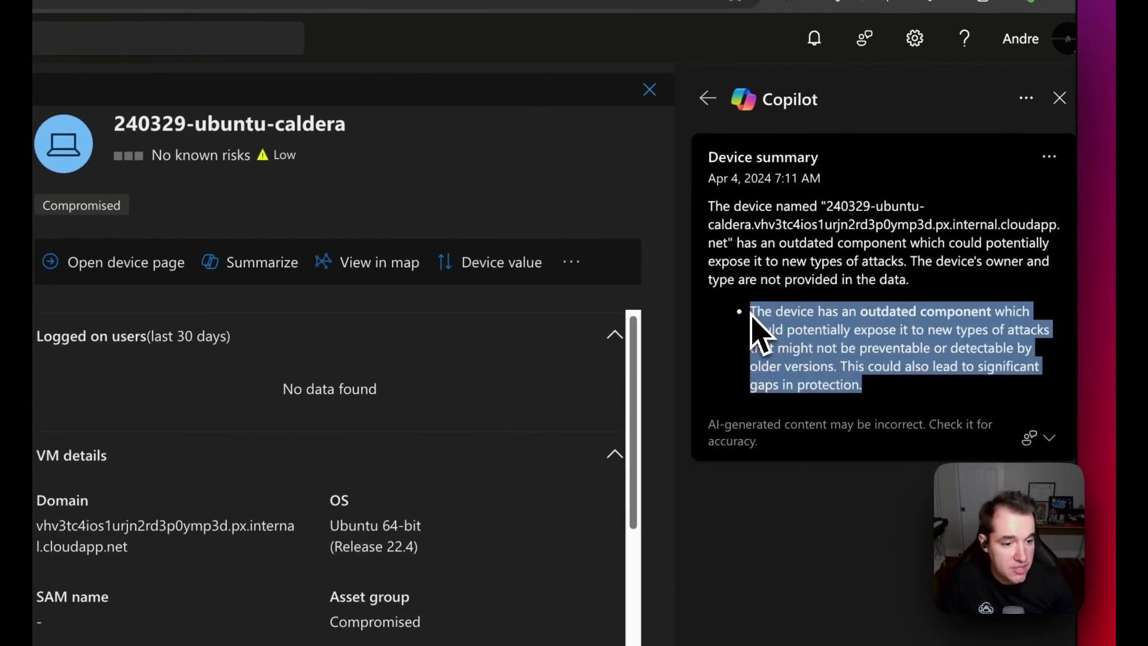
click(864, 183)
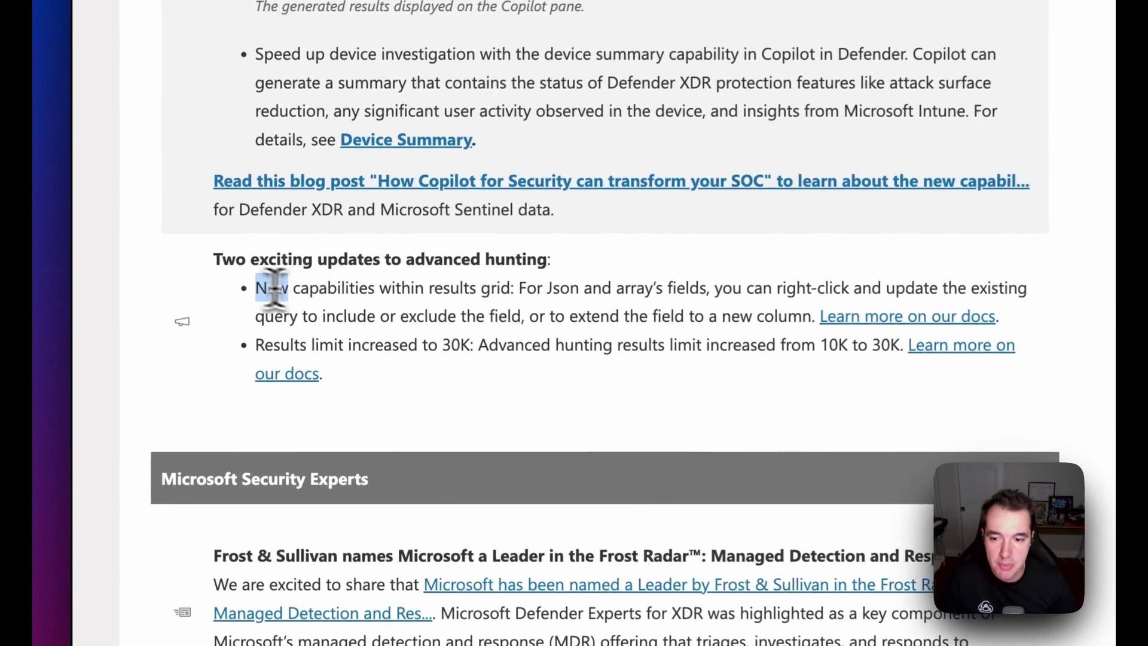
Step: Highlight the advanced hunting updates: new results grid capabilities and the 30K results limit
drag(163, 251, 265, 254)
drag(458, 295, 518, 302)
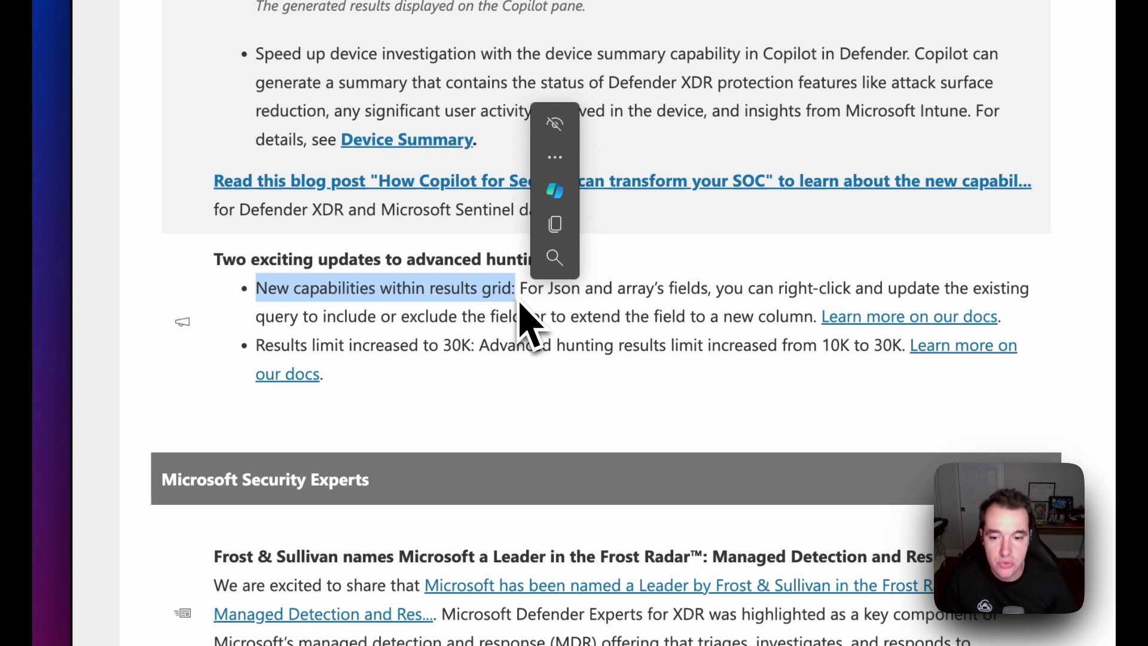
drag(258, 347, 472, 350)
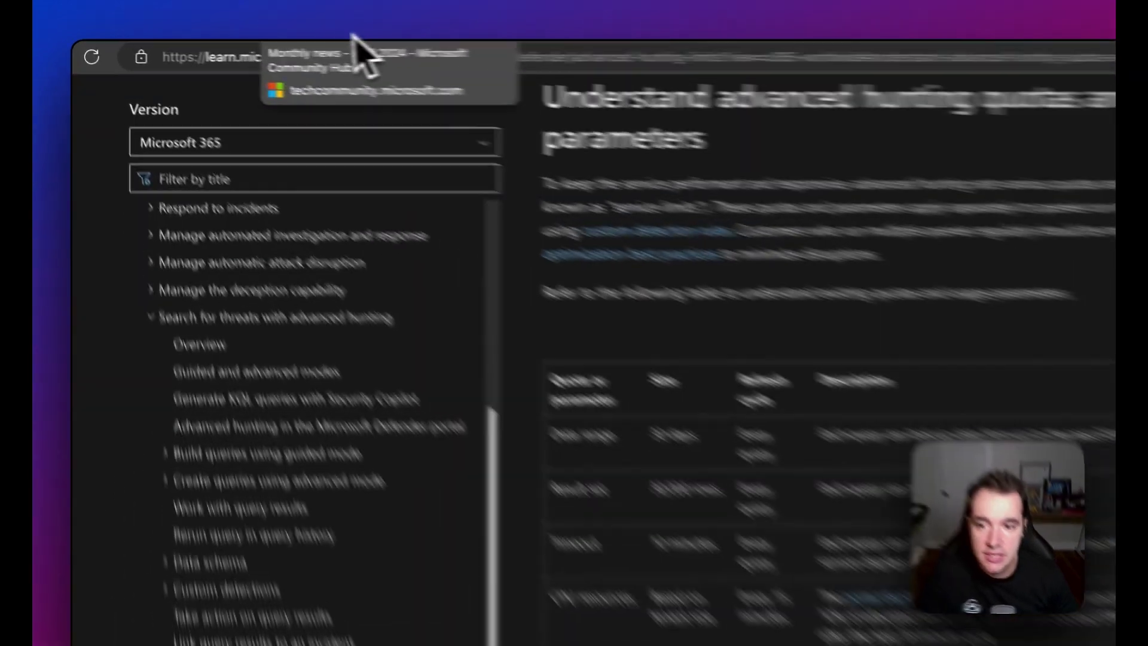
Step: Return to the news post and highlight the Frost & Sullivan Frost Radar MDR heading
click(236, 46)
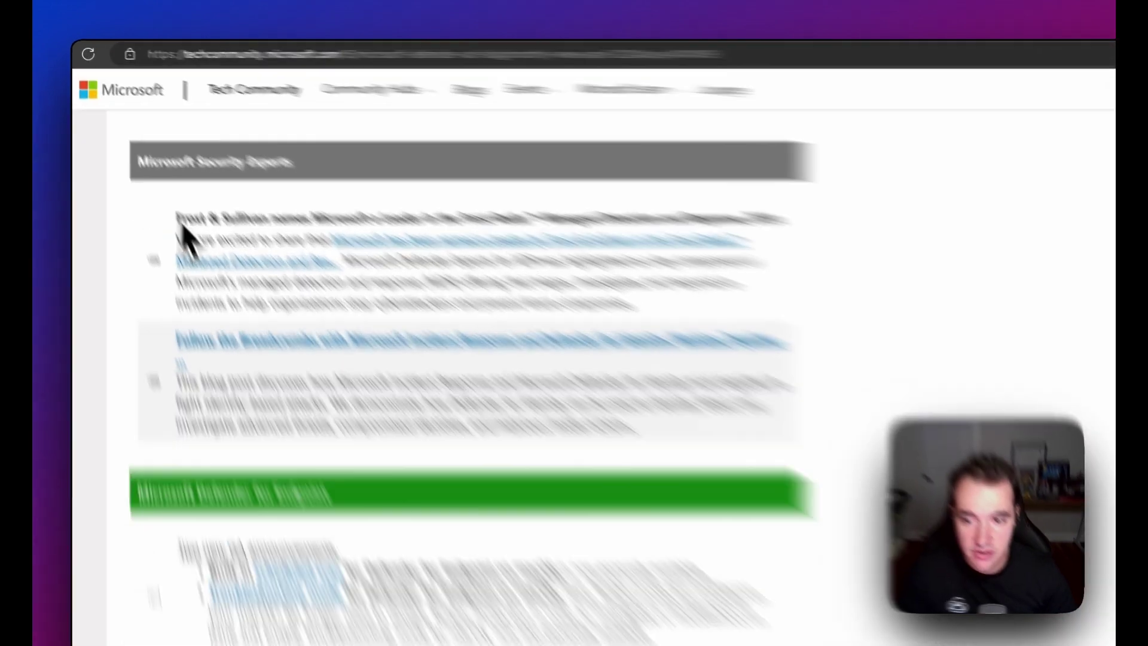
drag(142, 161, 389, 160)
drag(628, 276, 1018, 282)
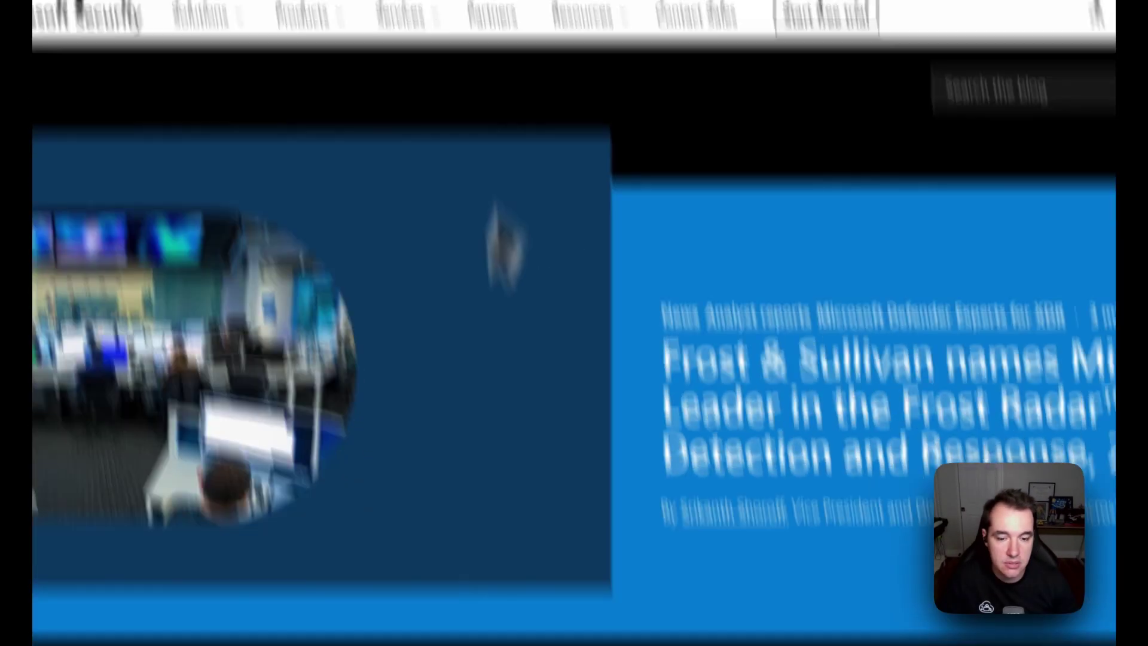
scroll(503, 245, down, 5)
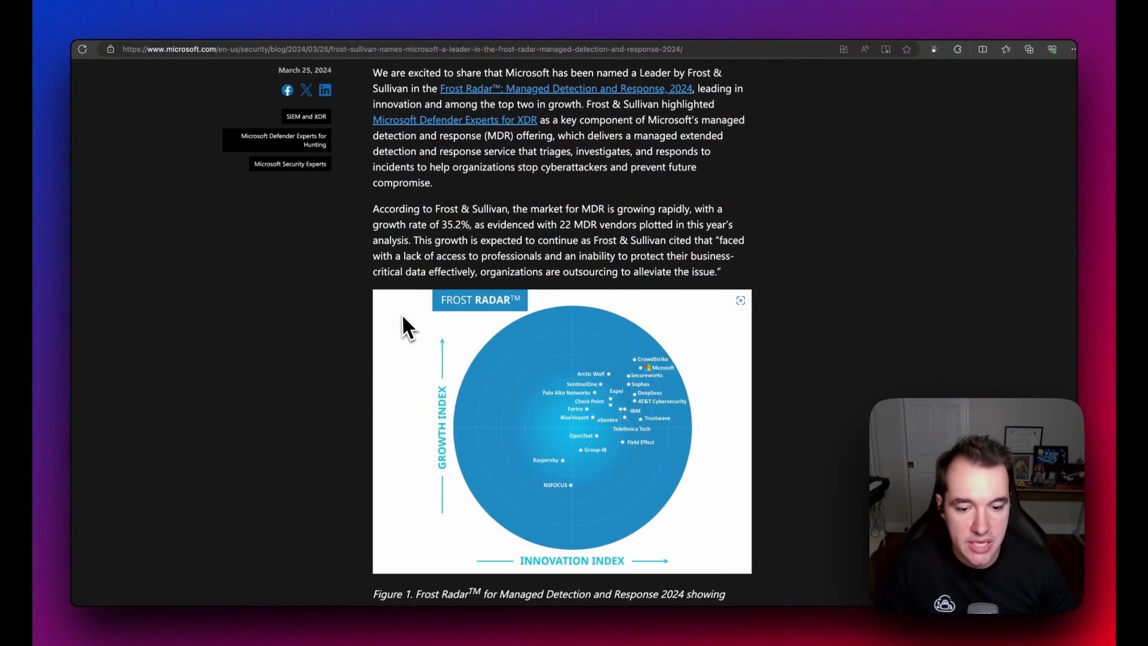
Step: Read the Frost & Sullivan MDR article down to its report link, then go back to the April news post
scroll(500, 269, down, 5)
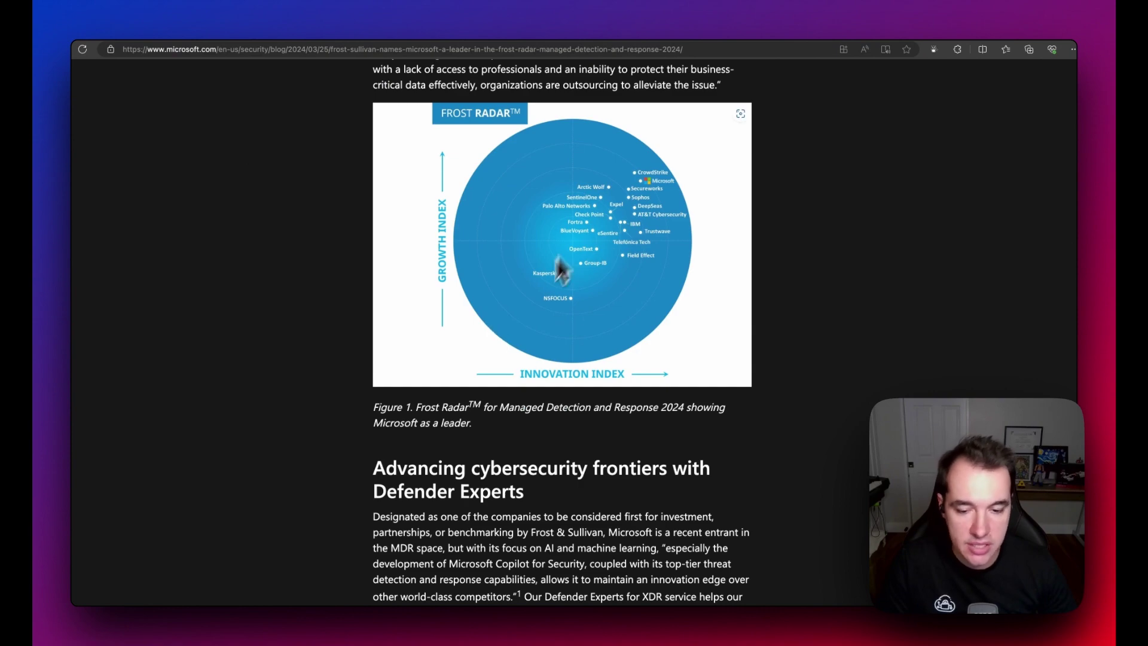
scroll(560, 323, down, 5)
scroll(537, 326, down, 10)
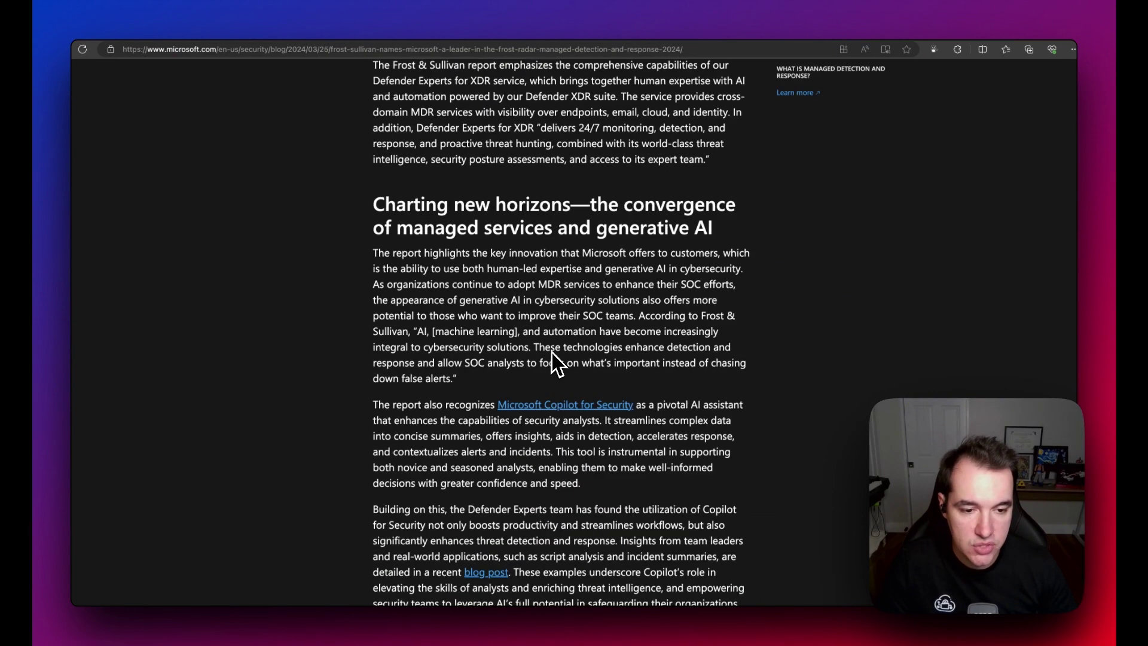
scroll(474, 303, down, 10)
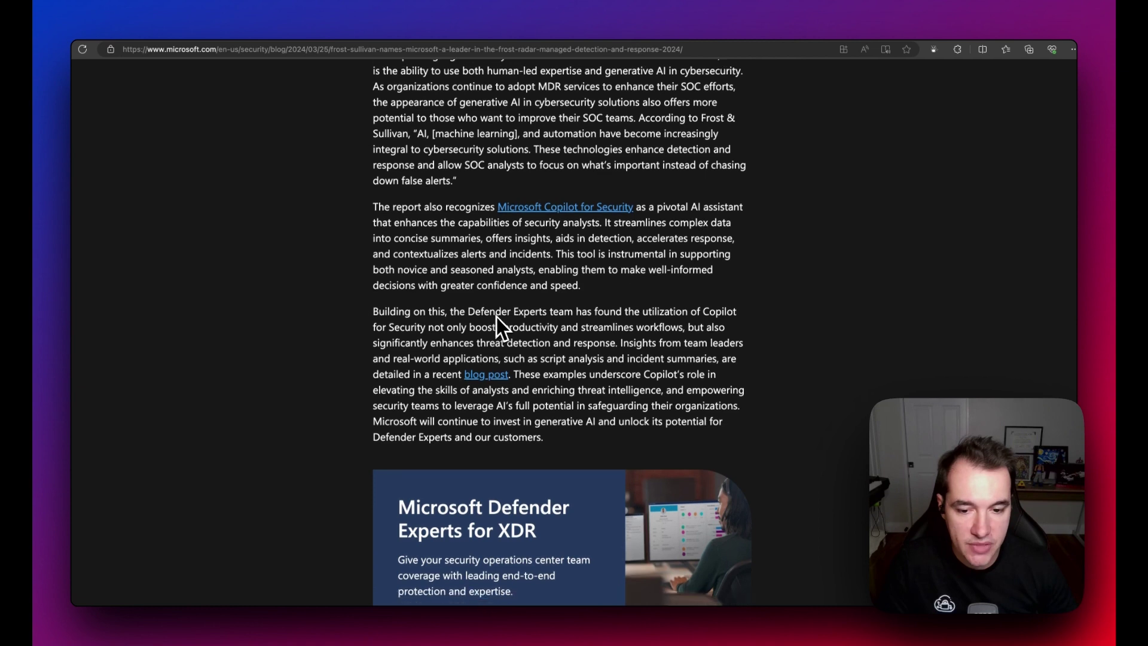
scroll(494, 332, down, 2)
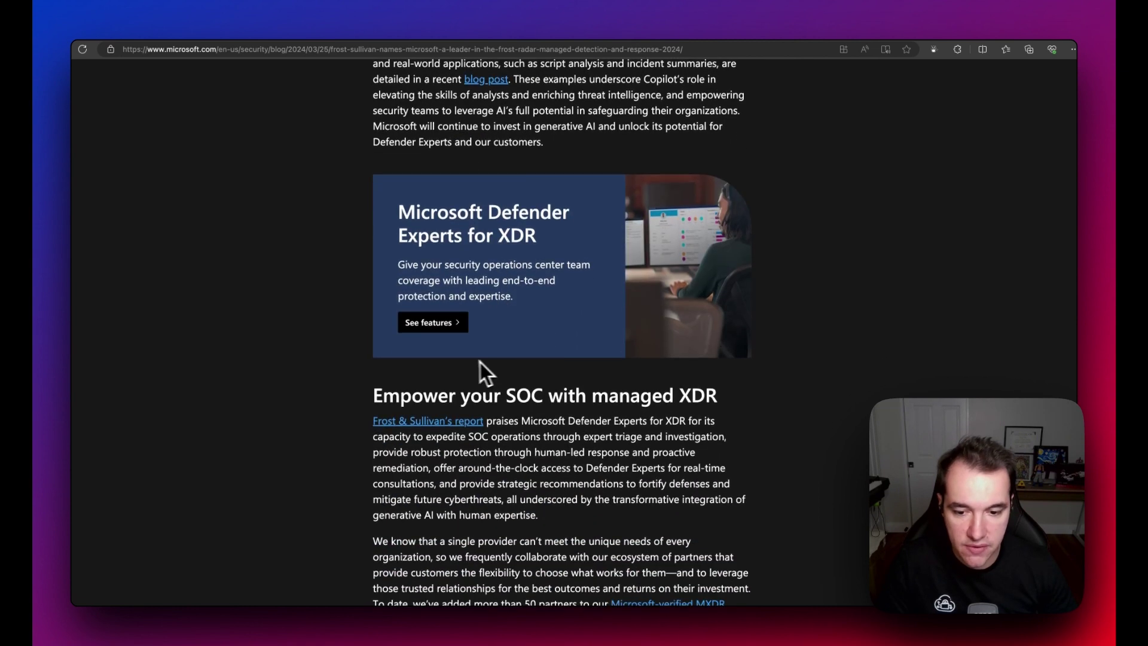
click(451, 423)
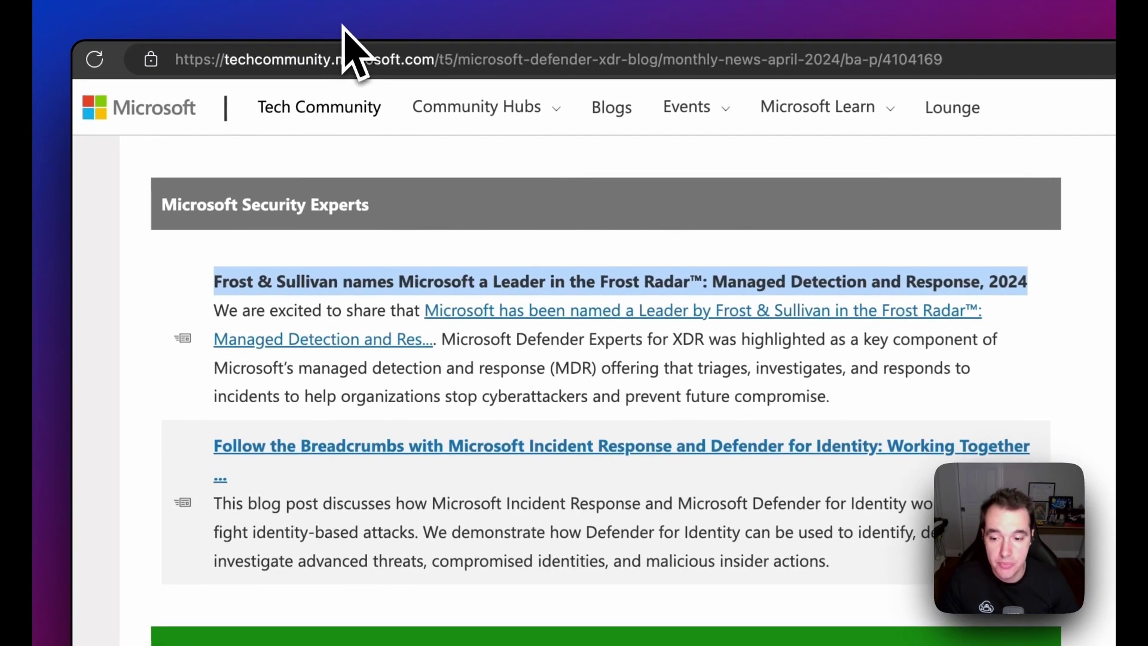
Step: Highlight the macOS built-in scheduled scan announcement and open the macOS scheduled scans documentation
scroll(610, 292, down, 5)
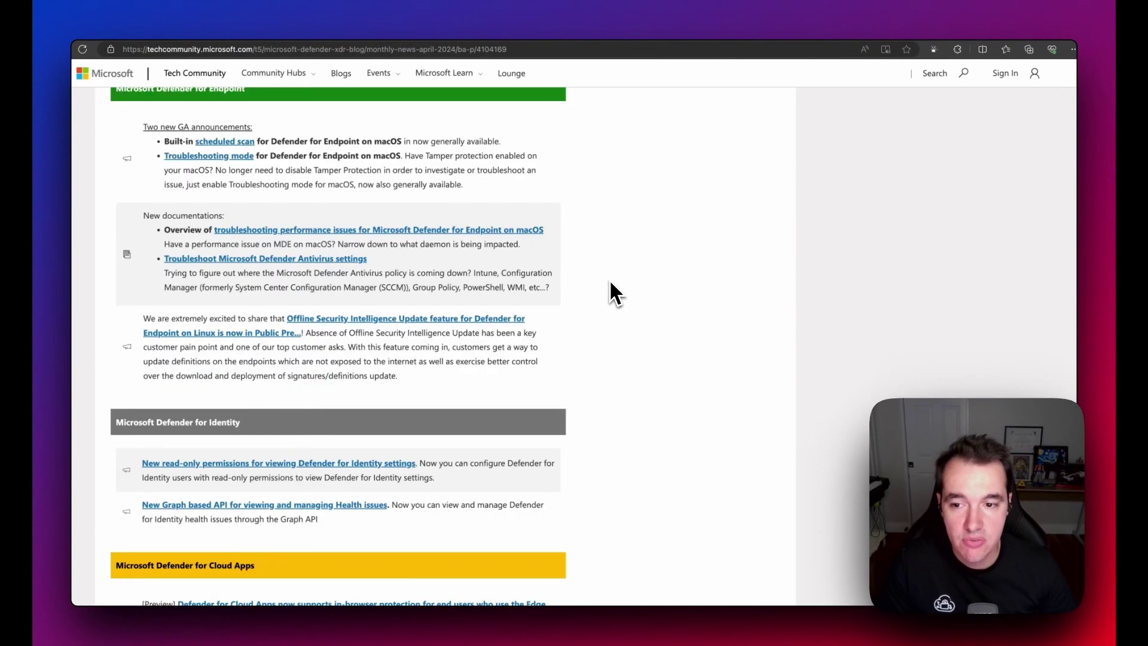
scroll(610, 292, up, 1)
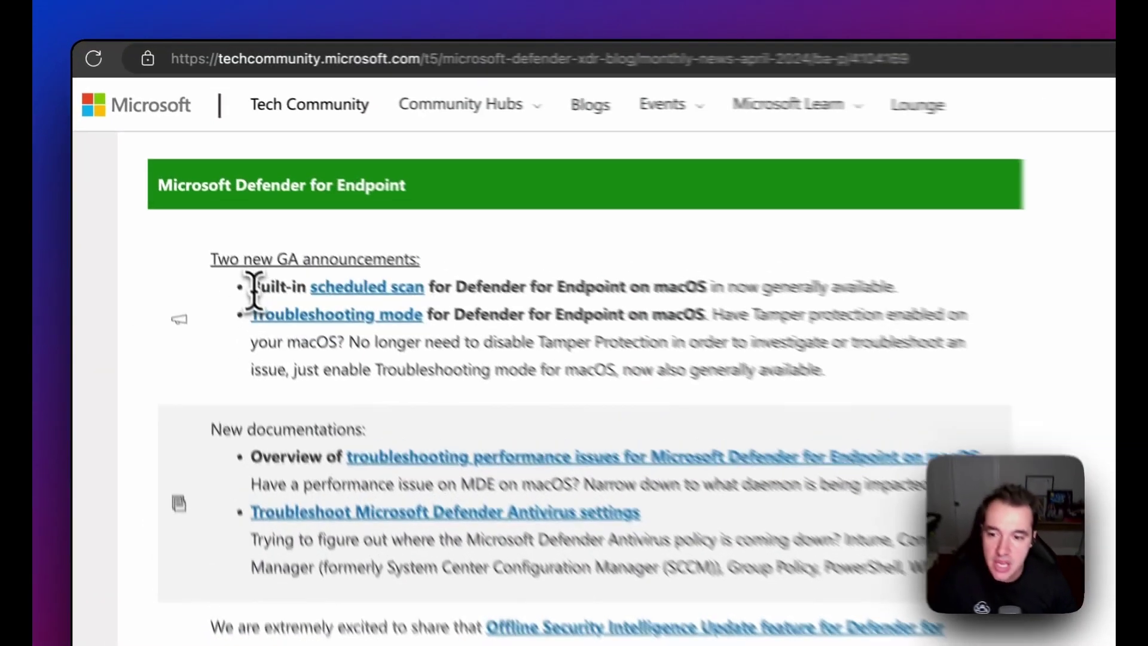
drag(165, 168, 255, 171)
drag(443, 303, 744, 303)
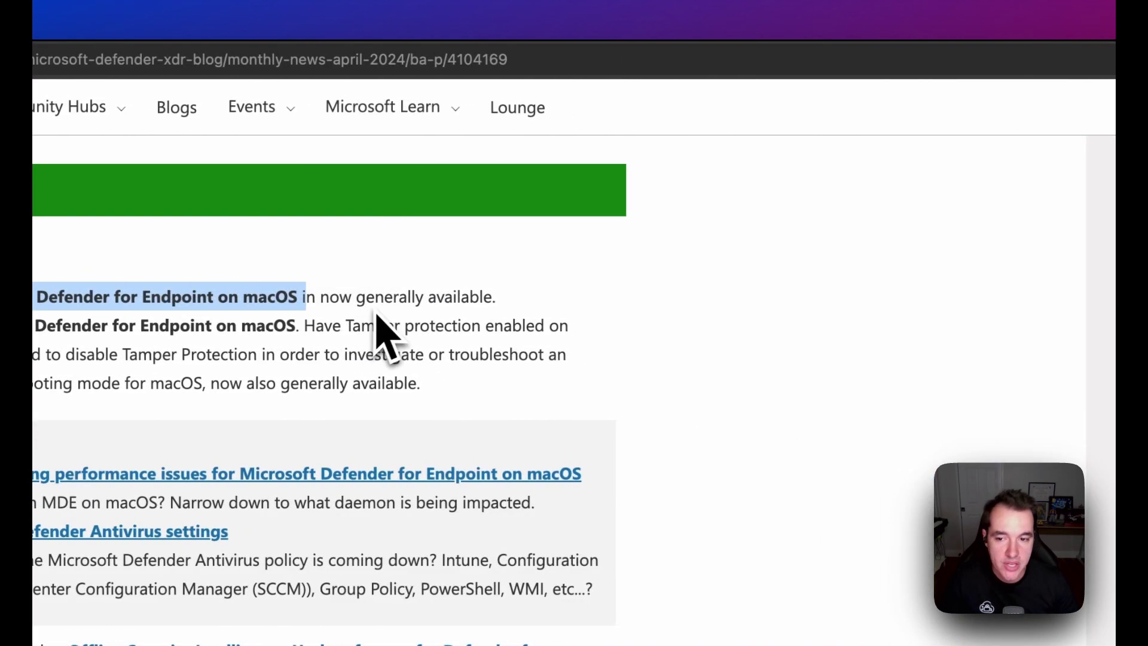
click(838, 313)
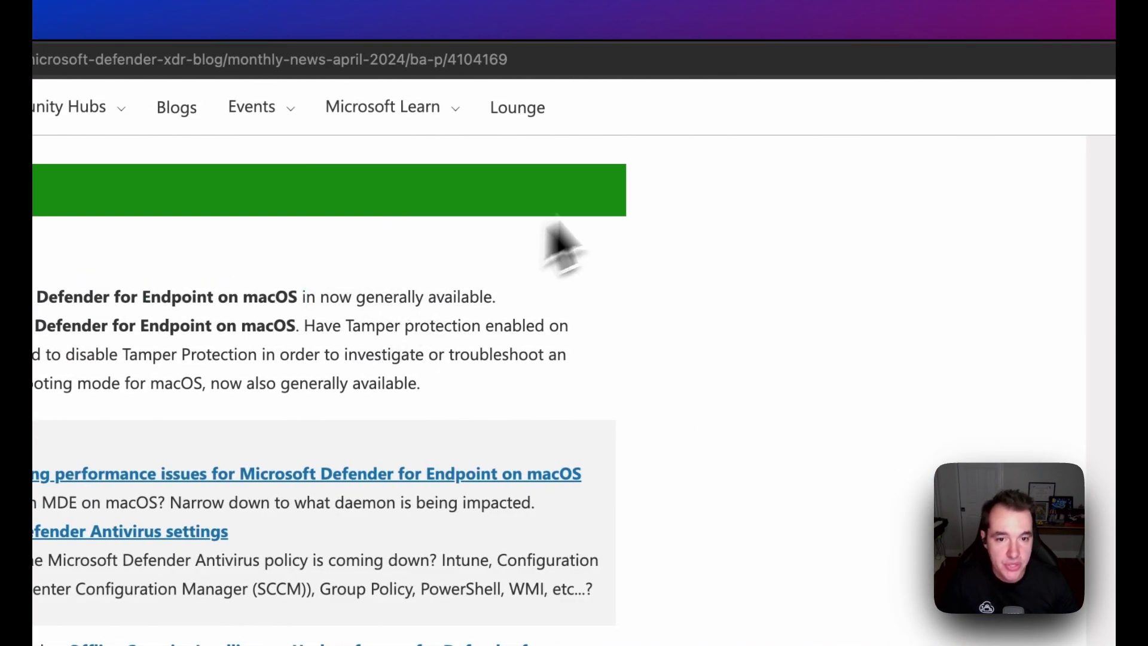
click(820, 51)
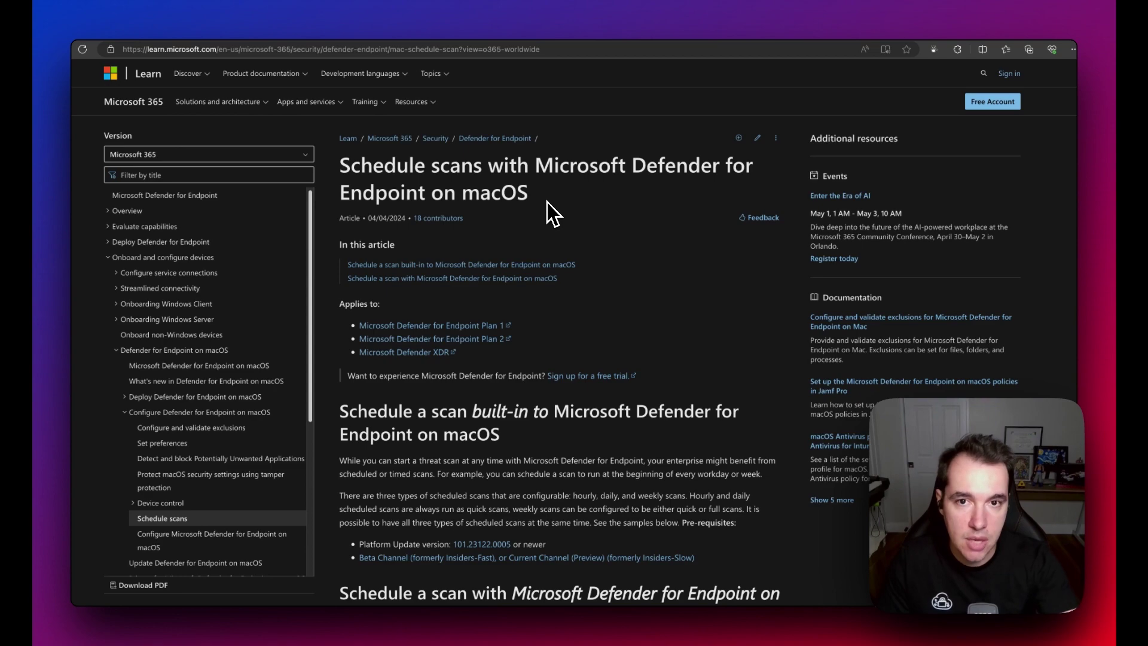
Step: Highlight the Linux Offline Security Intelligence Update paragraph in the news post
drag(226, 265, 579, 329)
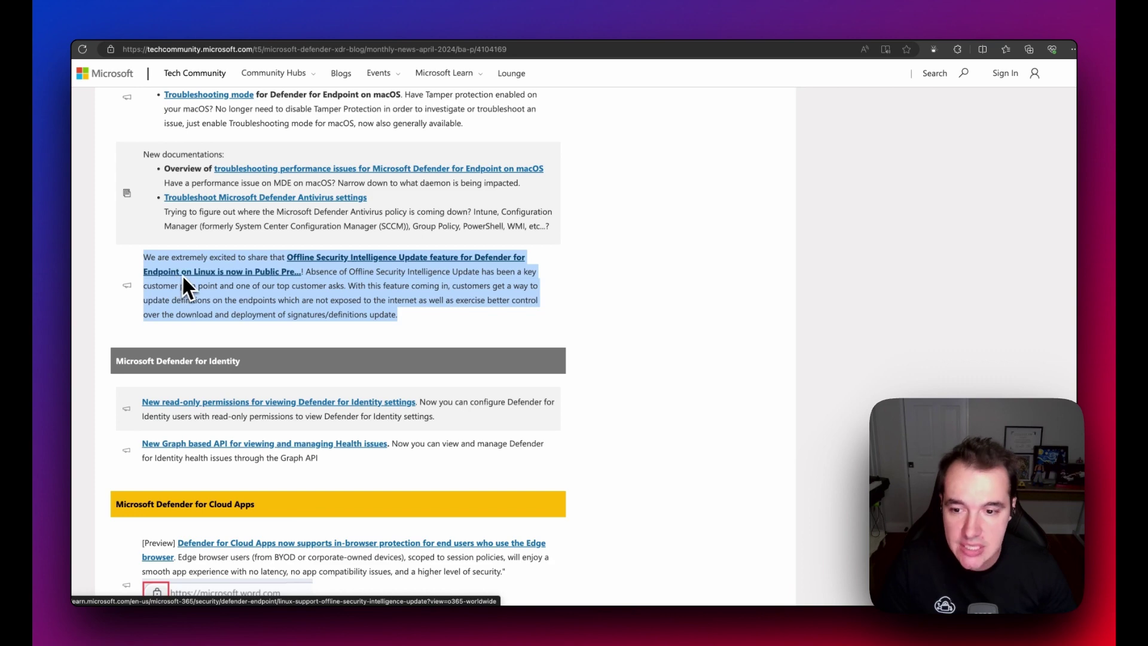
Step: Highlight the Linux Offline Security Intelligence Update paragraph's pain point and new capability
click(315, 279)
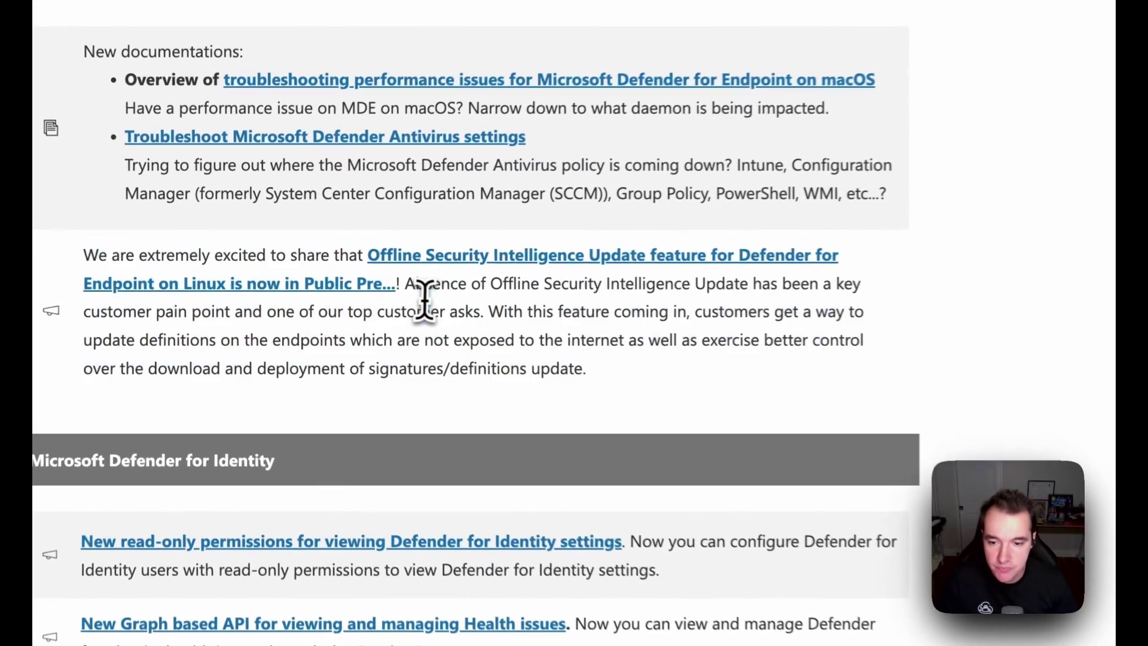
drag(408, 284, 580, 362)
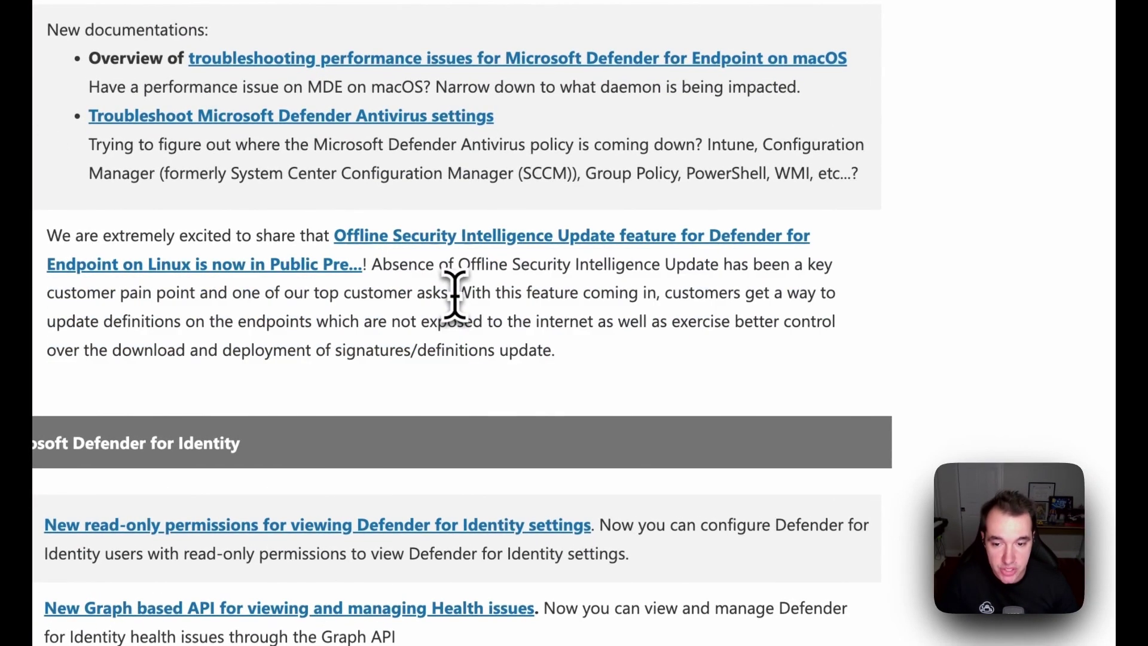
drag(348, 287, 397, 312)
drag(552, 350, 560, 352)
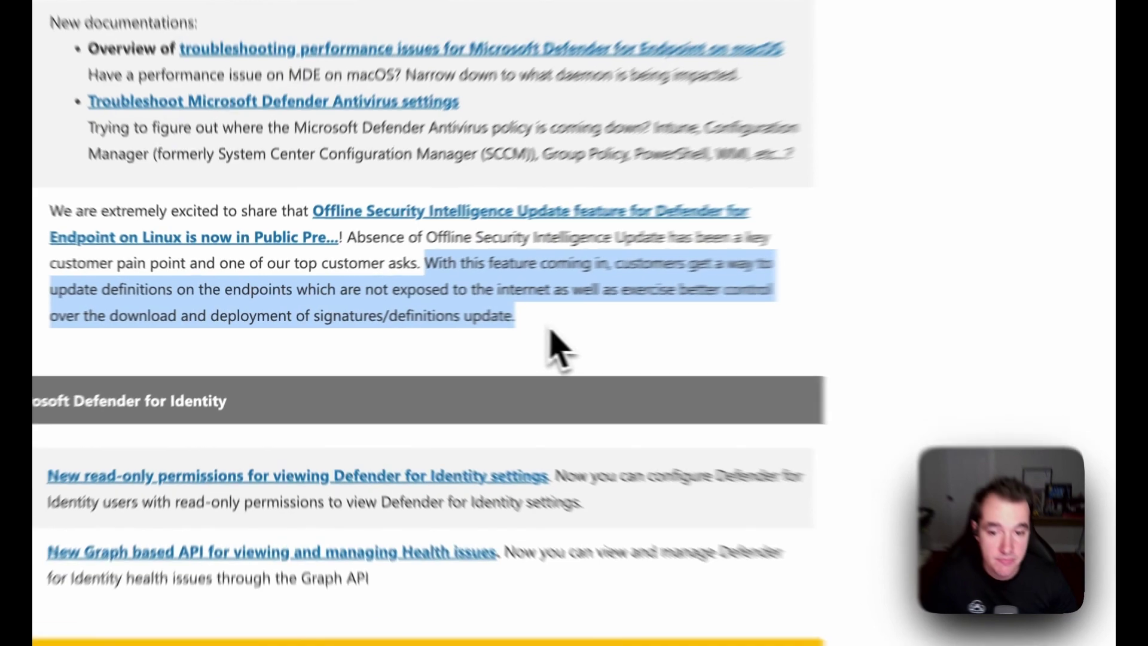
click(413, 323)
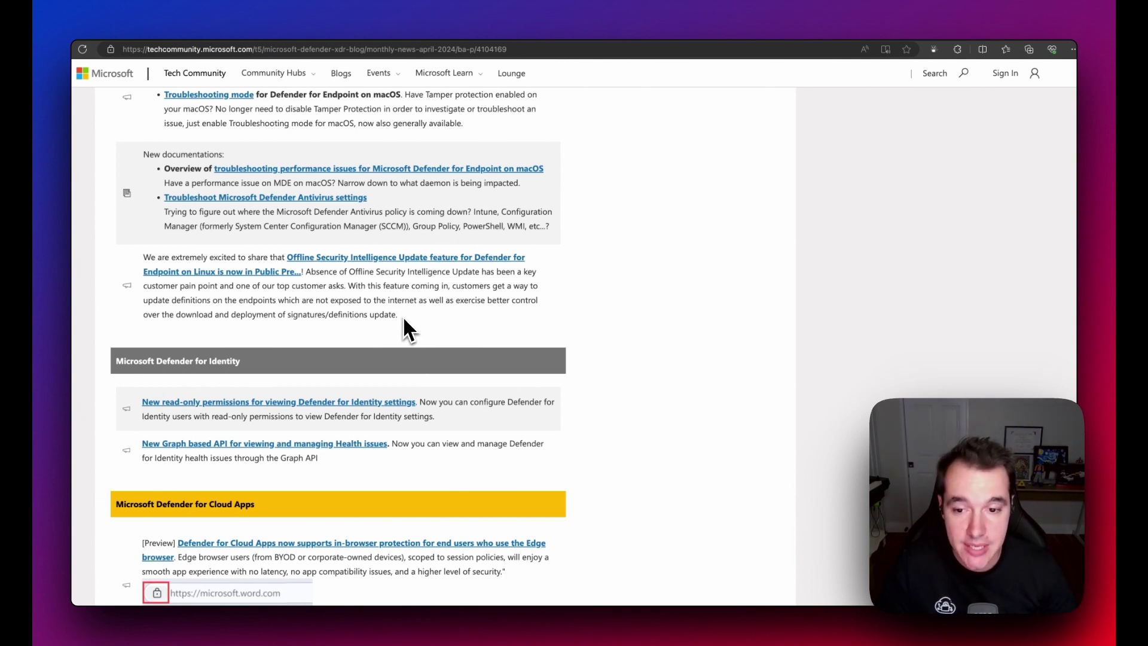
scroll(403, 323, down, 3)
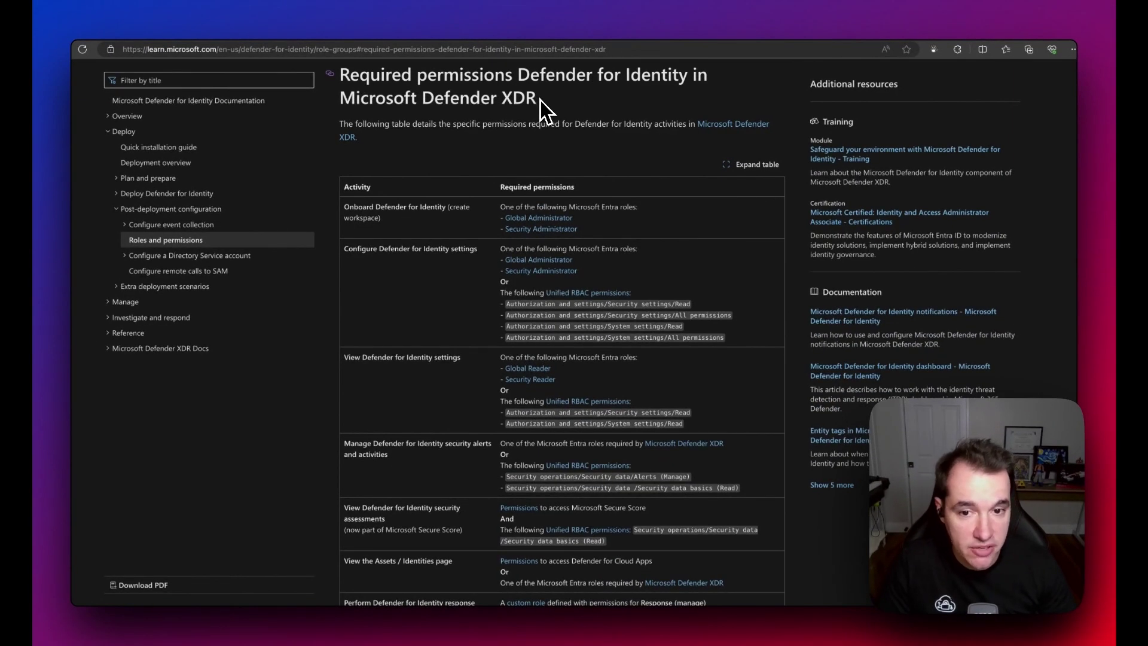
Step: Scroll the Defender for Identity required permissions table, then return to the Tech Community post
scroll(419, 187, down, 1)
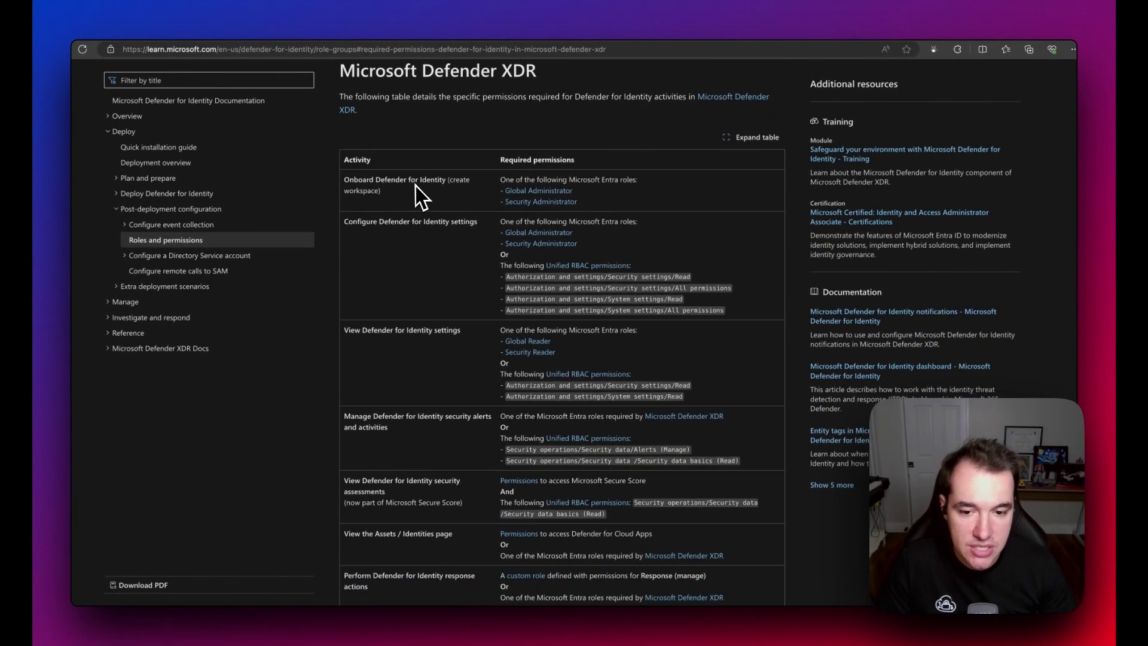
scroll(394, 276, down, 1)
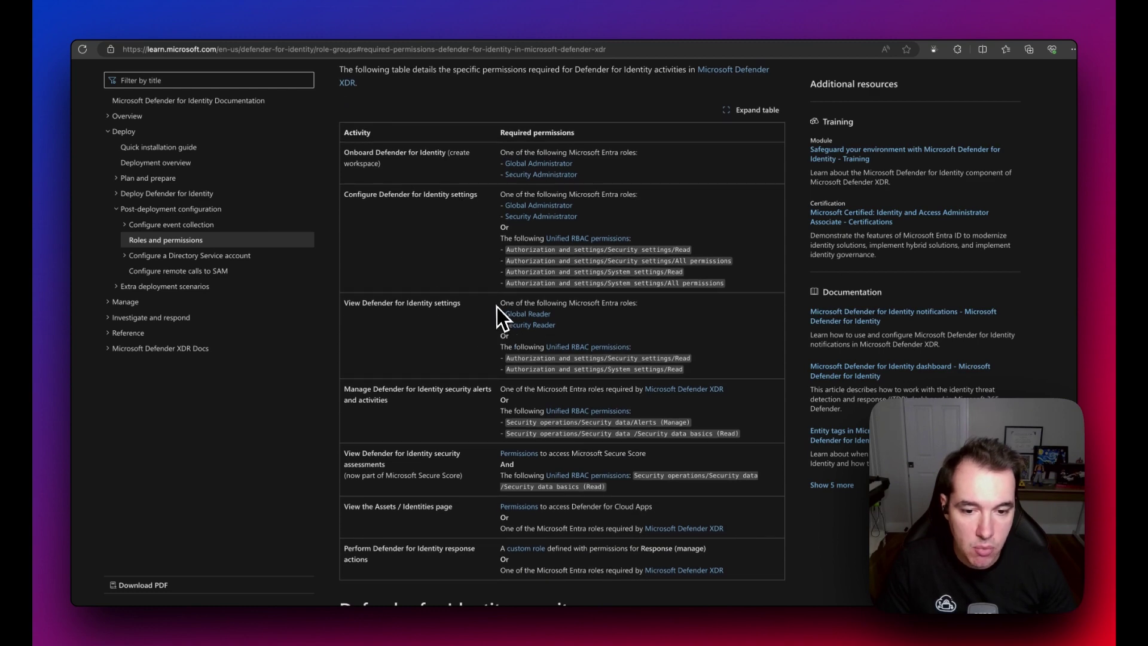
click(209, 31)
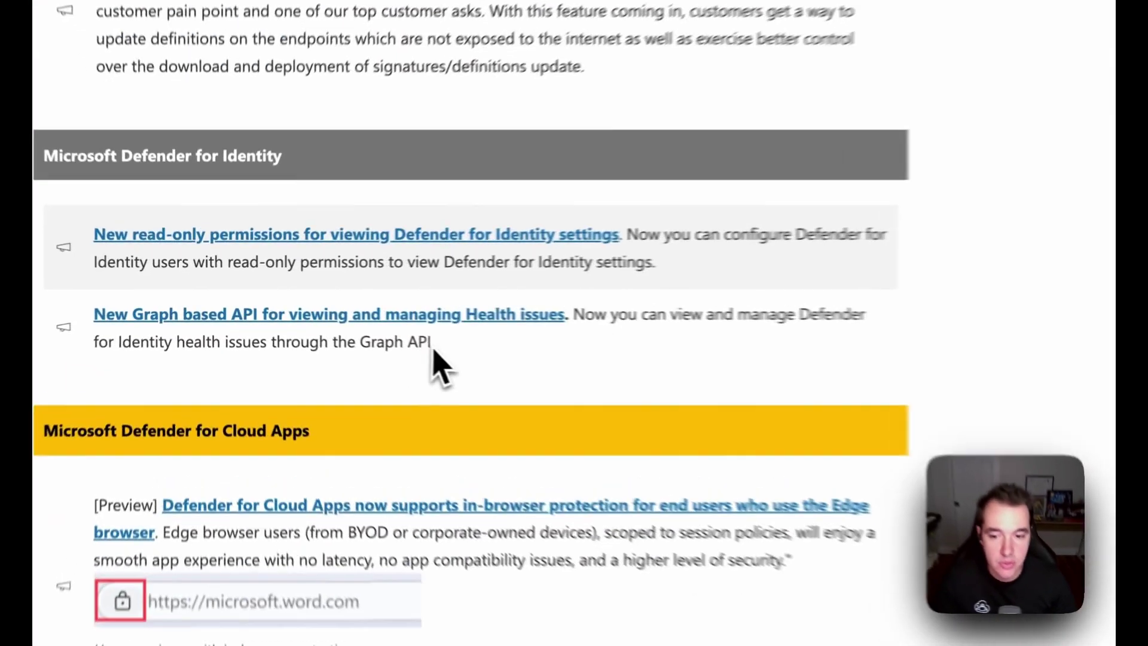
Step: Highlight the Graph API health issues mention and the Edge in-browser protection announcement
drag(320, 316, 270, 314)
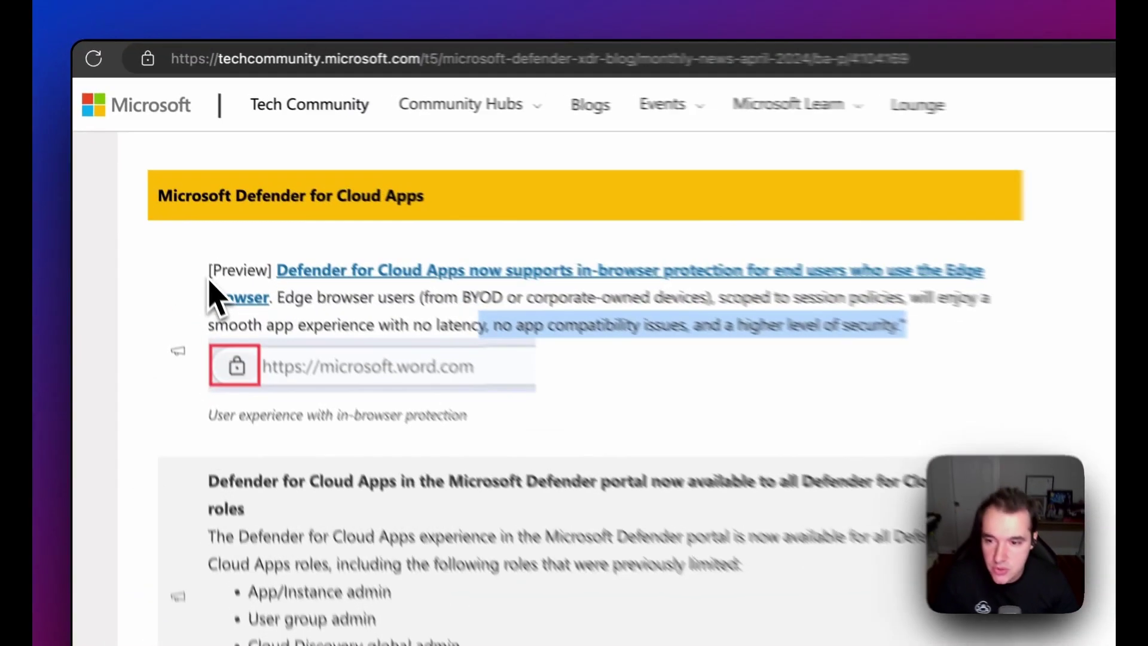
drag(141, 160, 173, 171)
drag(277, 305, 287, 308)
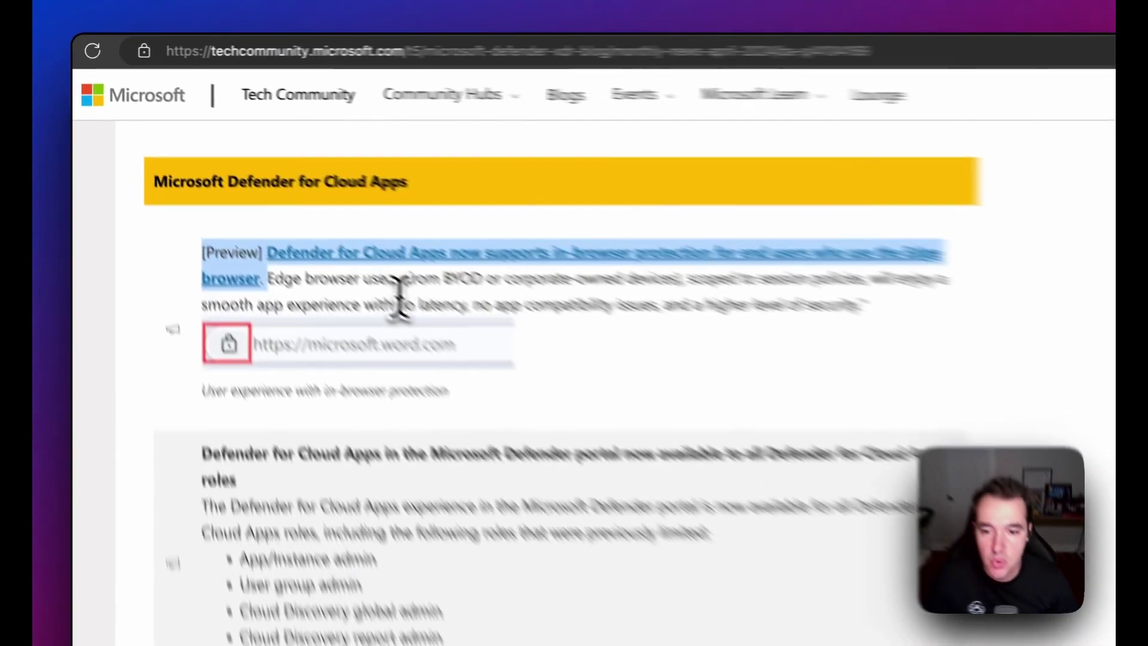
click(250, 182)
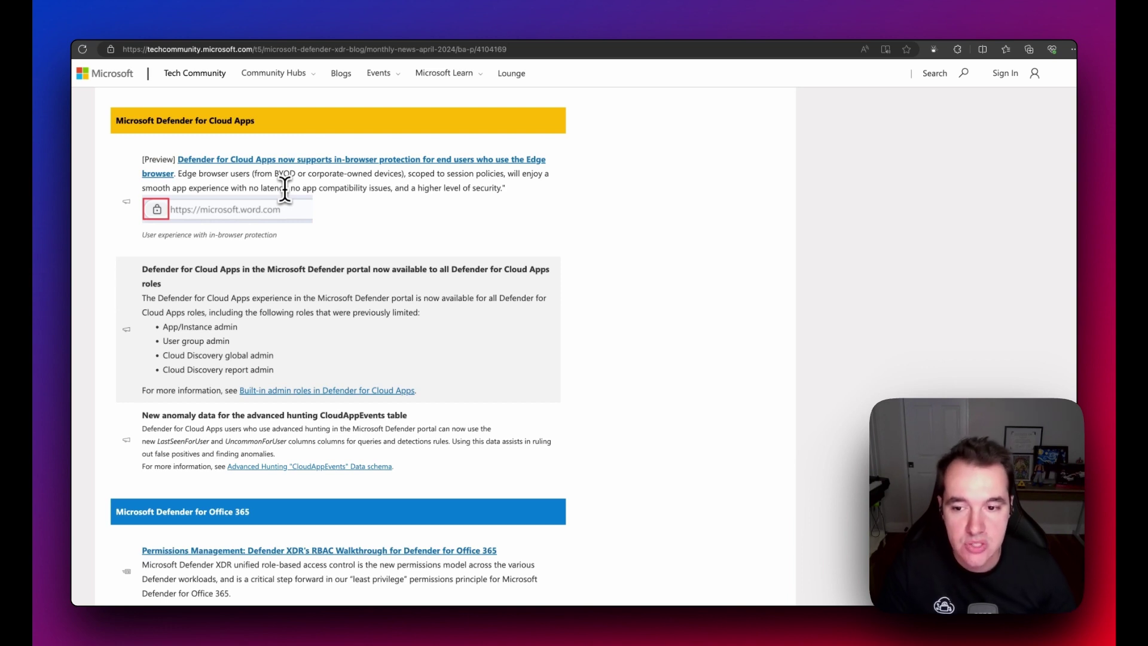
Step: Highlight the Cloud Apps roles announcement, its bullets and the four previously limited admin roles
scroll(311, 200, down, 3)
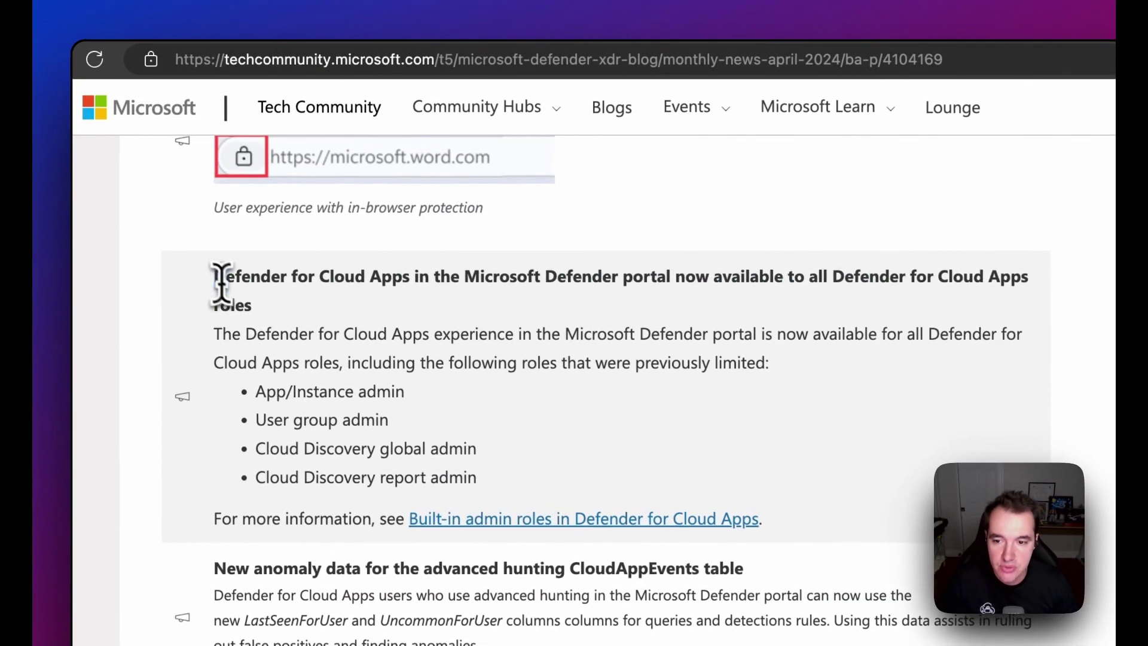
drag(142, 158, 156, 168)
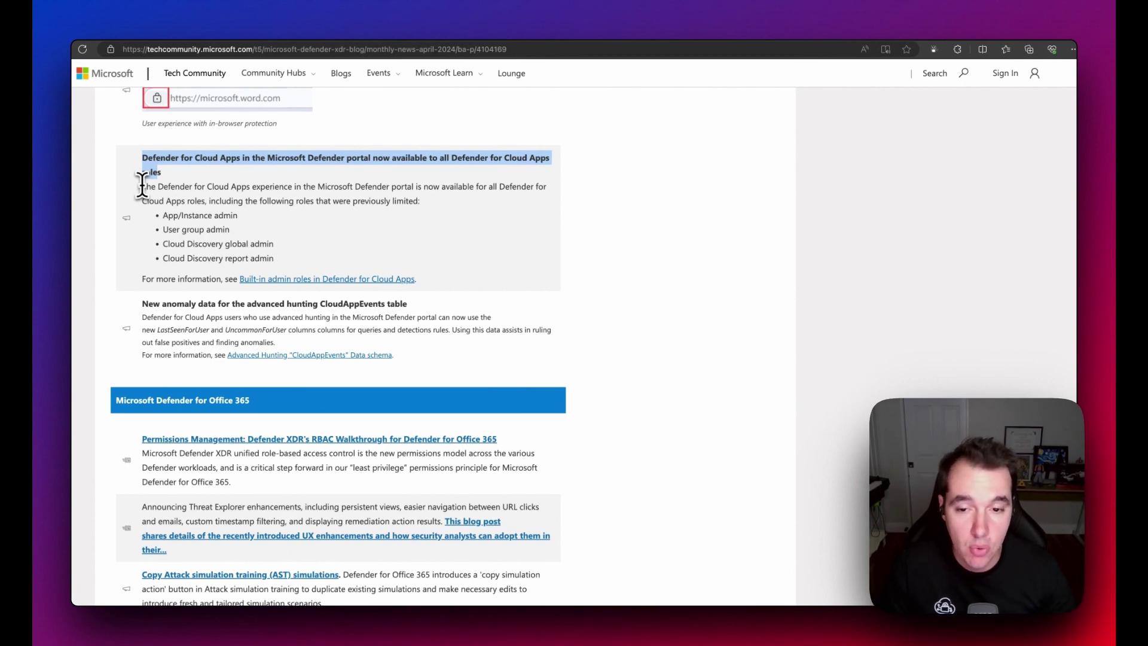
drag(141, 186, 295, 260)
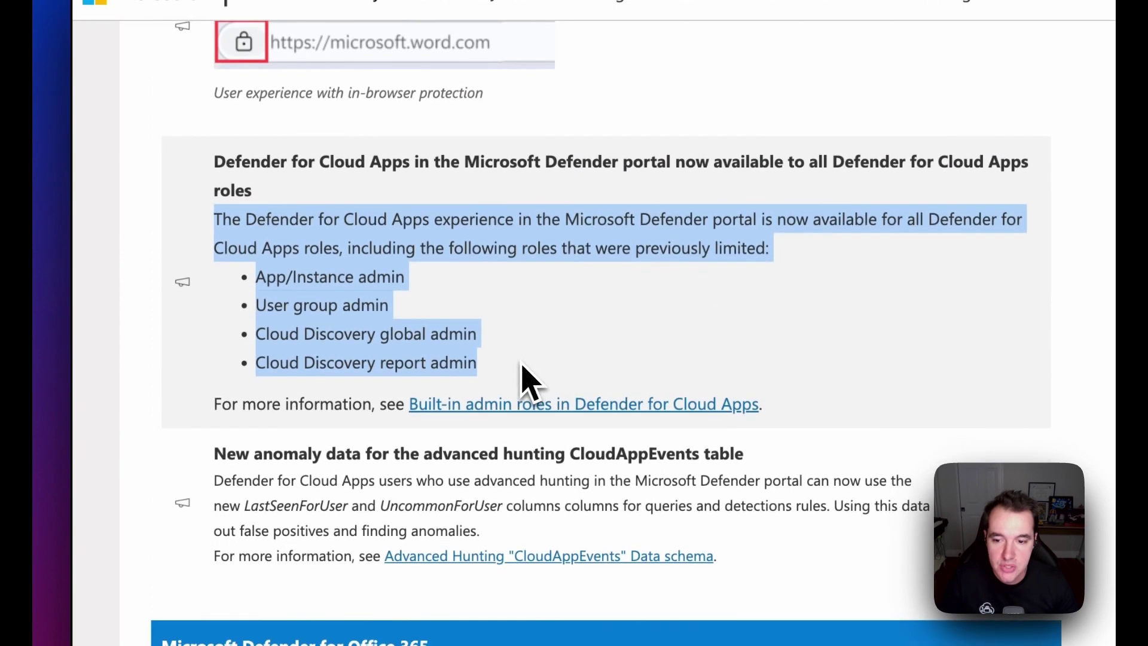
click(496, 388)
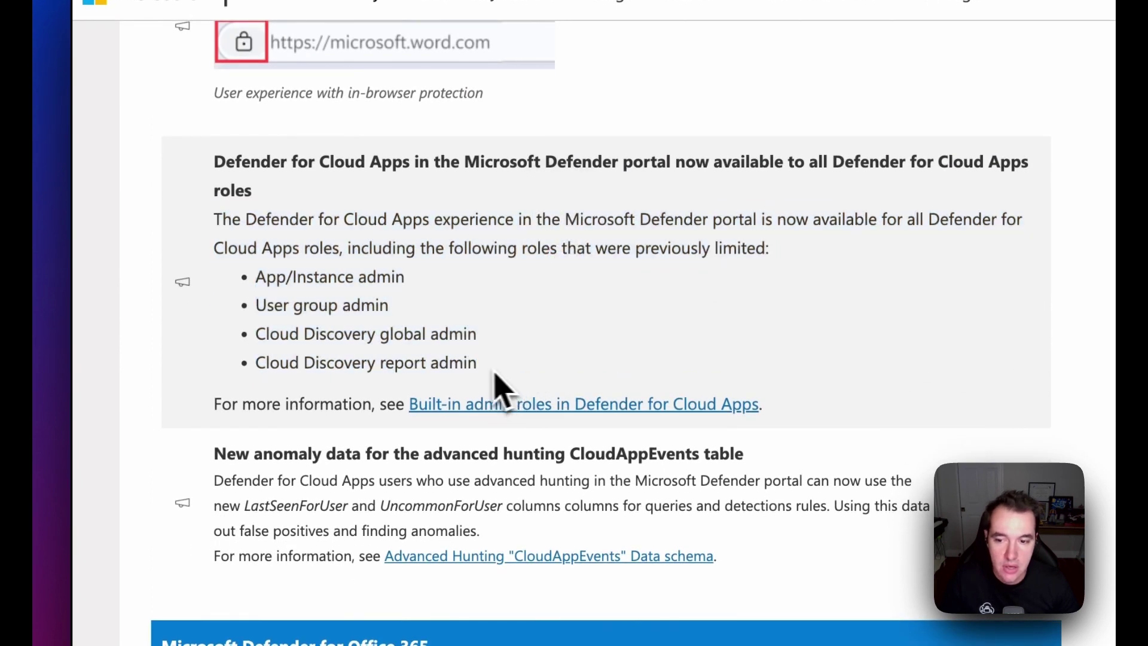
drag(496, 388, 261, 279)
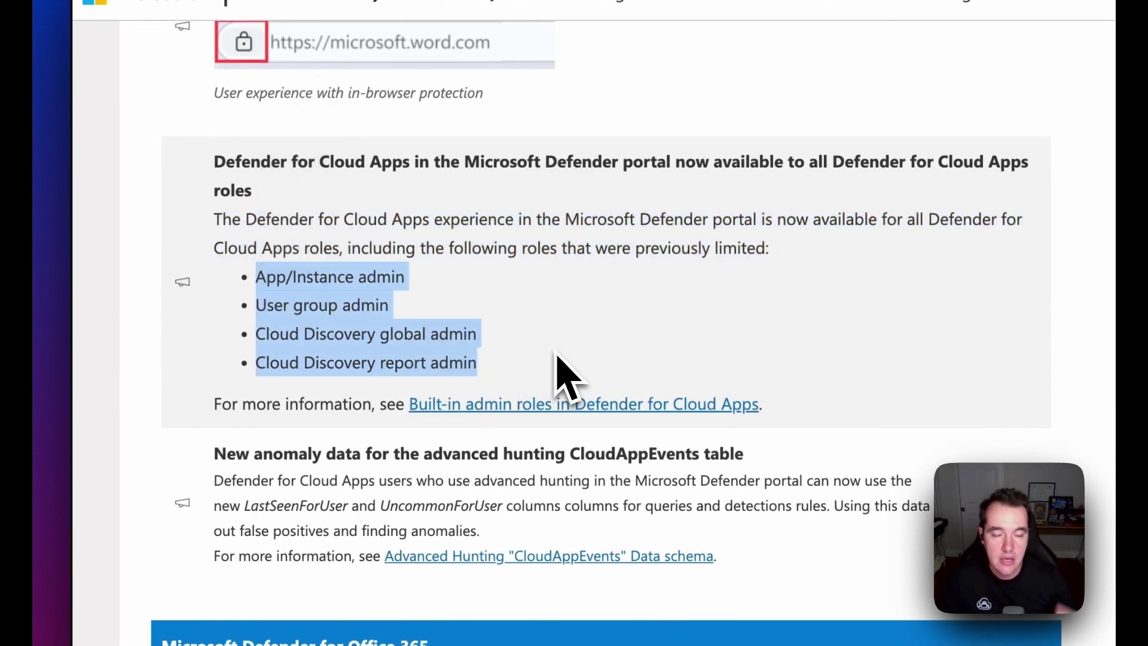
click(559, 371)
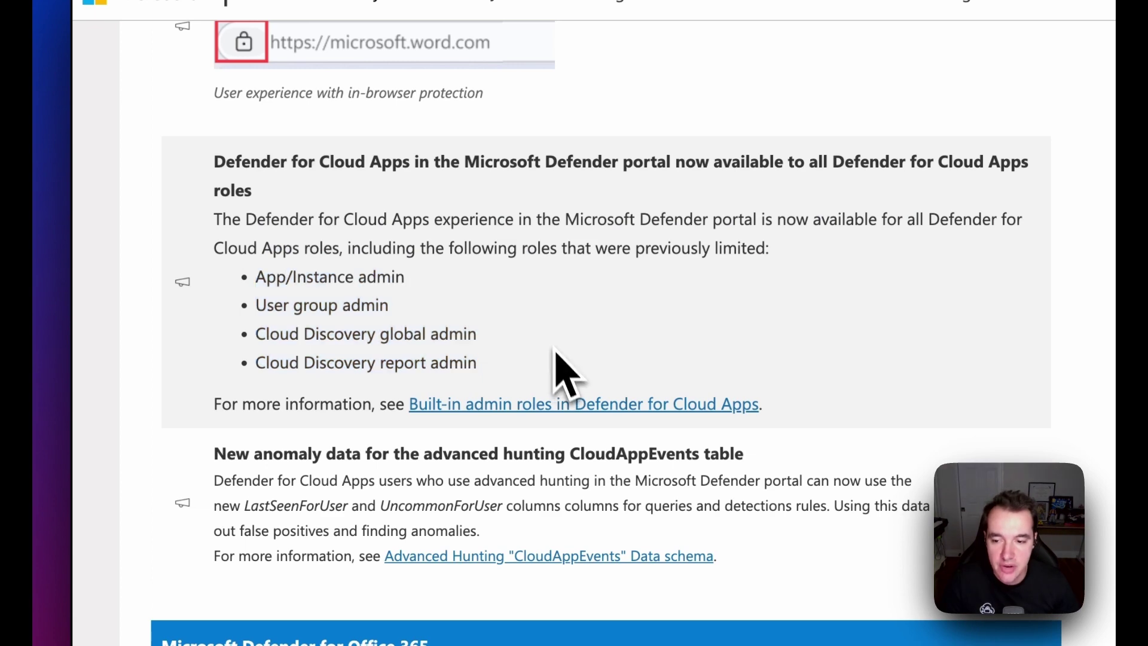
Step: Highlight the anomaly data item, then switch to the Advanced hunting CloudAppEvents results
scroll(546, 354, down, 1)
scroll(549, 337, down, 3)
drag(199, 280, 689, 401)
scroll(690, 399, down, 1)
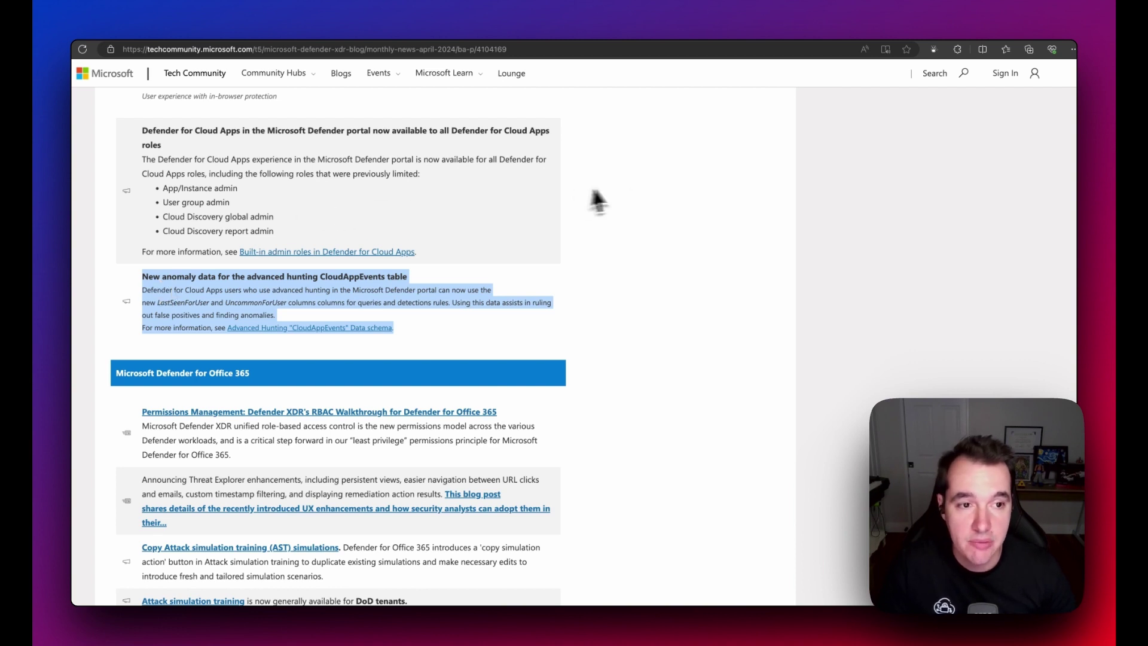
click(982, 33)
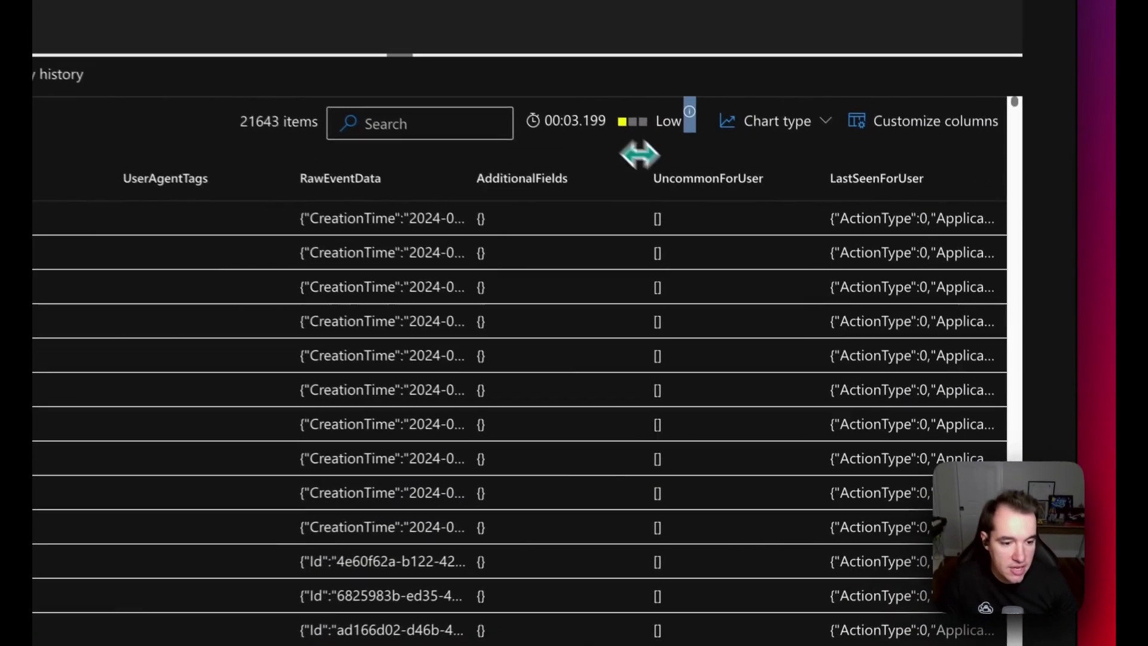
drag(857, 341, 964, 365)
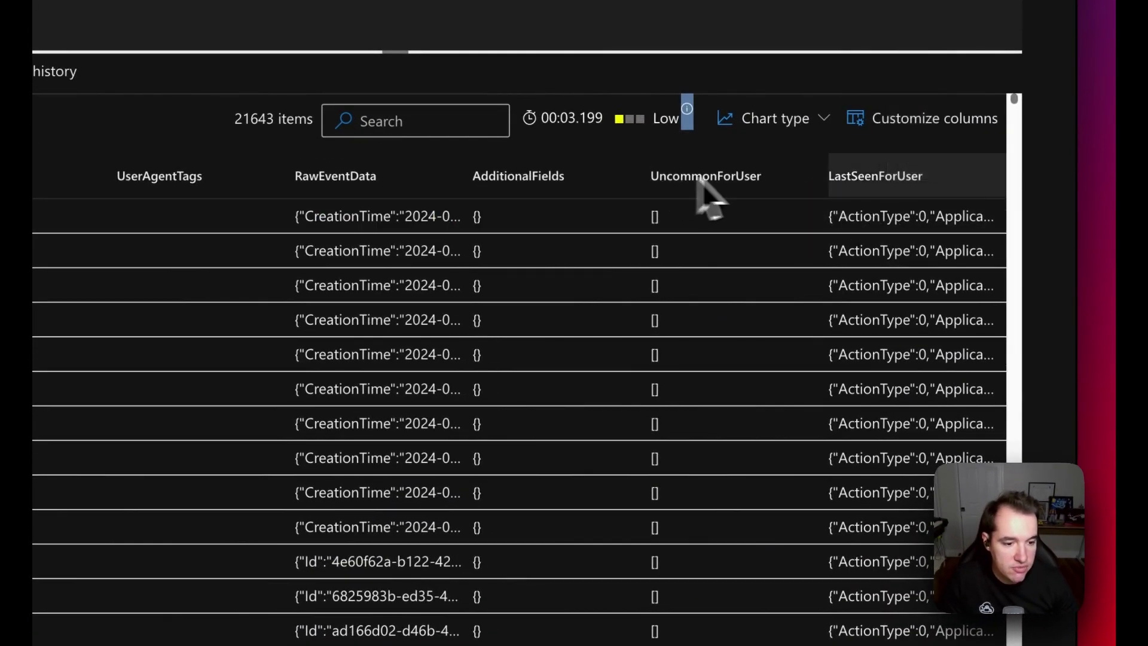